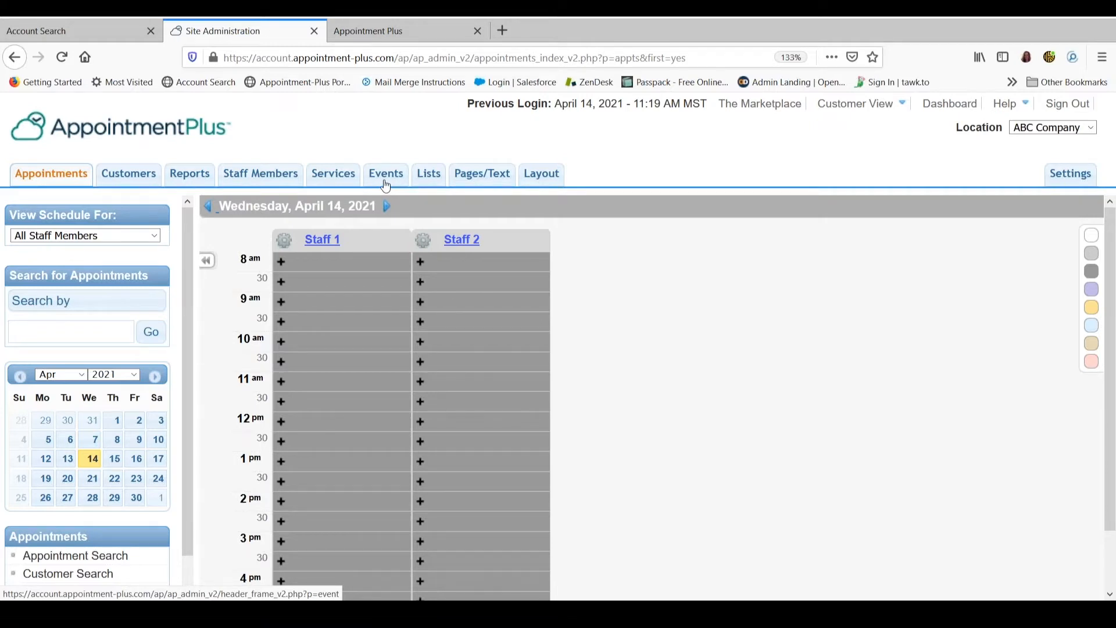
Review the admin terms preferences, checking the singular term used for one-time events
left_click(1068, 182)
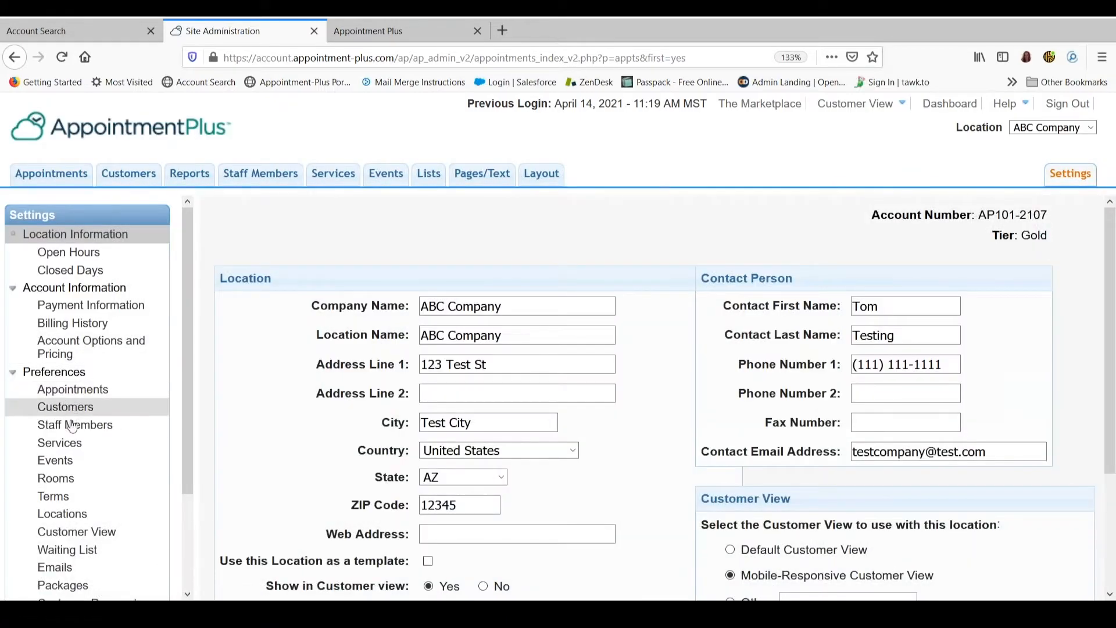
left_click(61, 503)
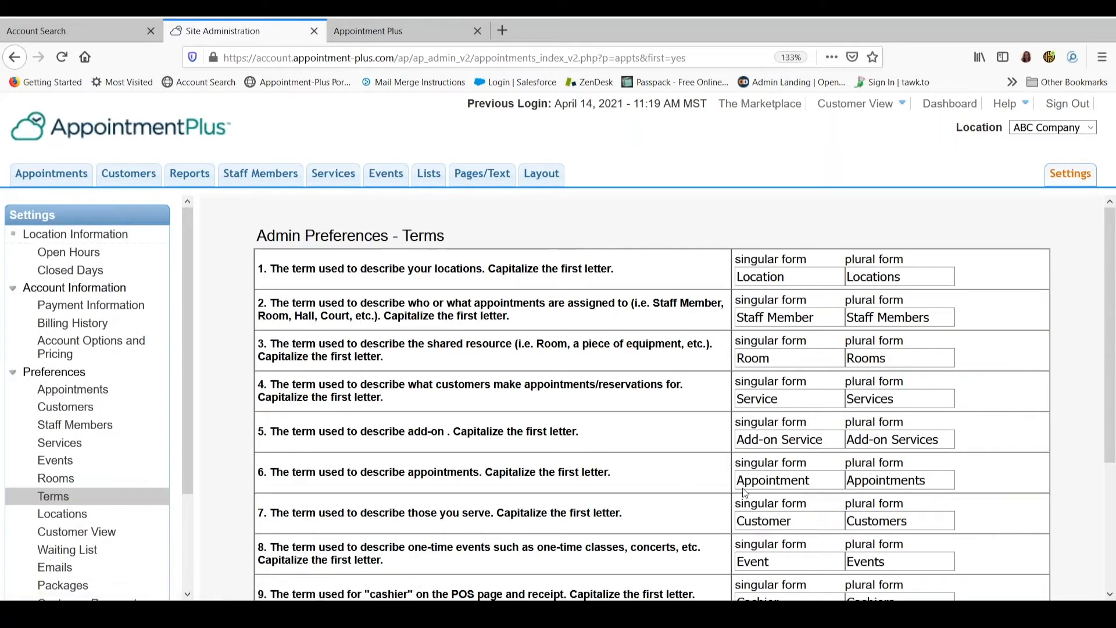
scroll(817, 472, "down", 3)
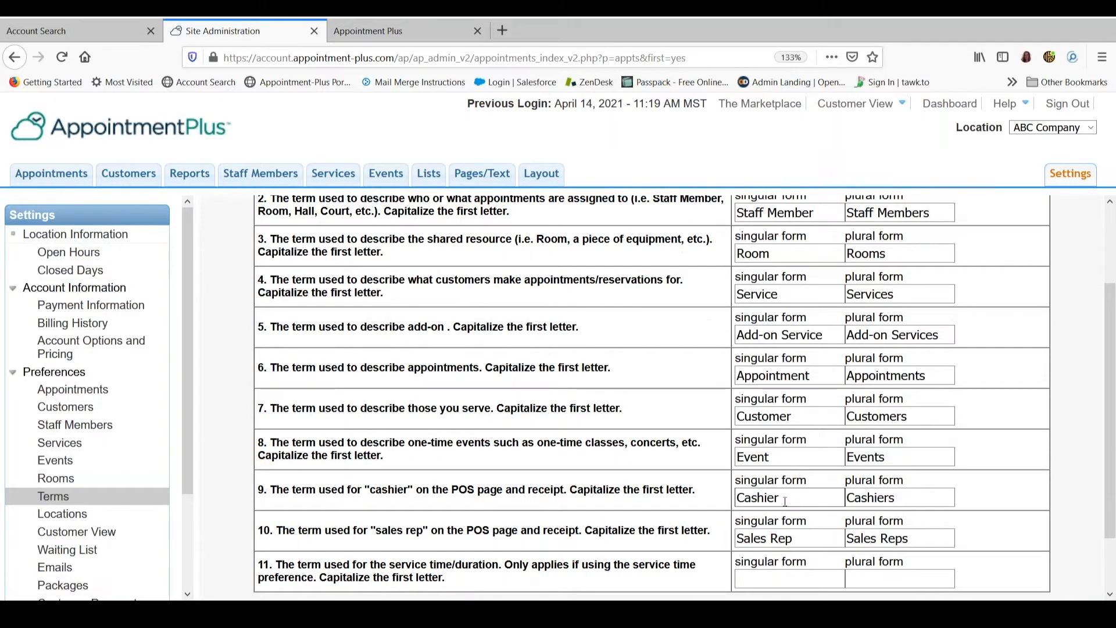
left_click_drag(786, 459, 719, 481)
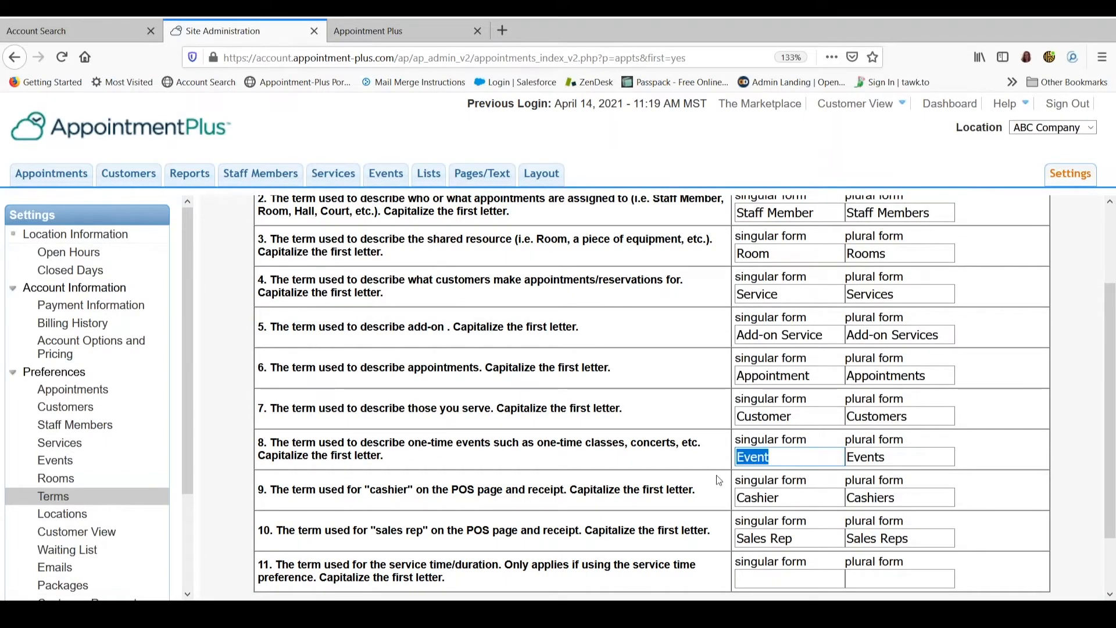
left_click(241, 379)
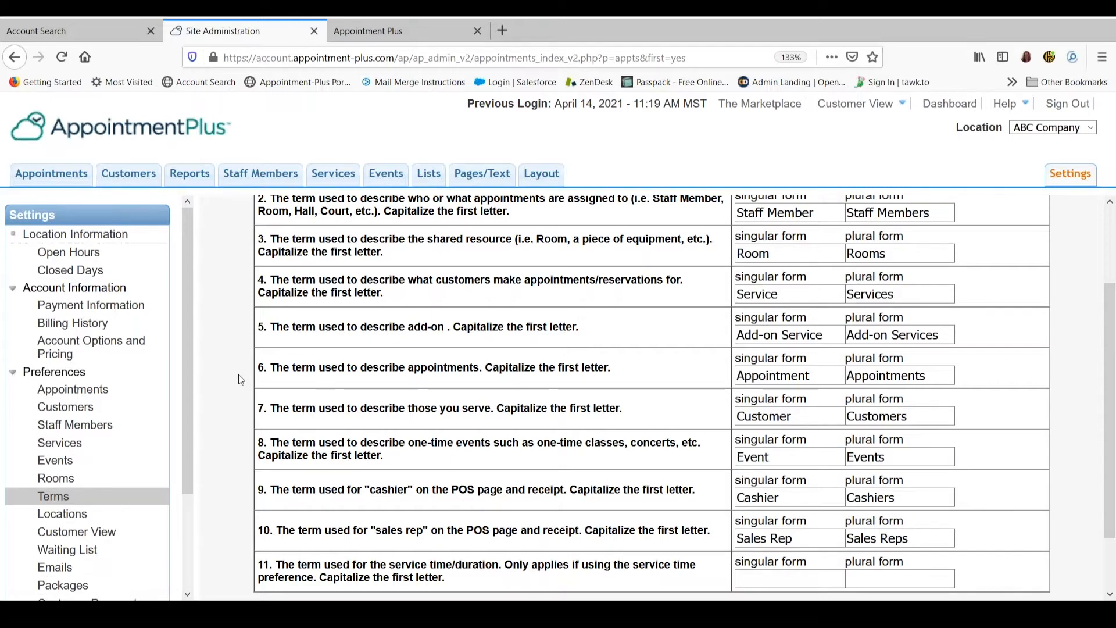
Review the admin event preferences, marking yes for displaying front-end events in a drop-down list
left_click(57, 464)
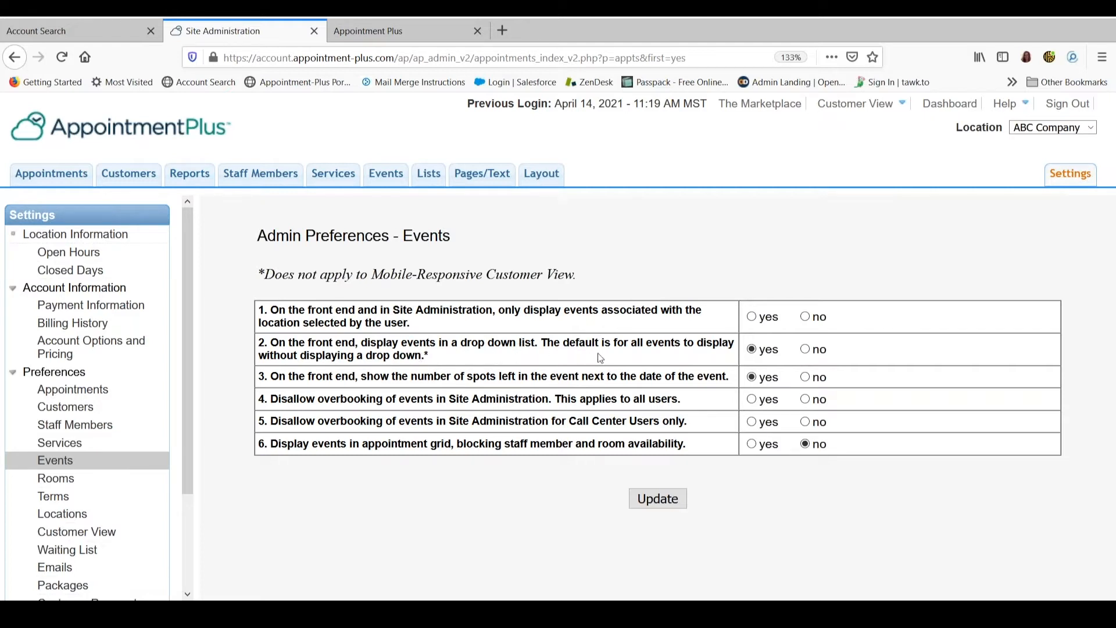
left_click(752, 350)
Start a new event titled "Weekly Yoga Class" and paste in the description with its location, mat and towel details, and Saturday schedule
left_click(386, 174)
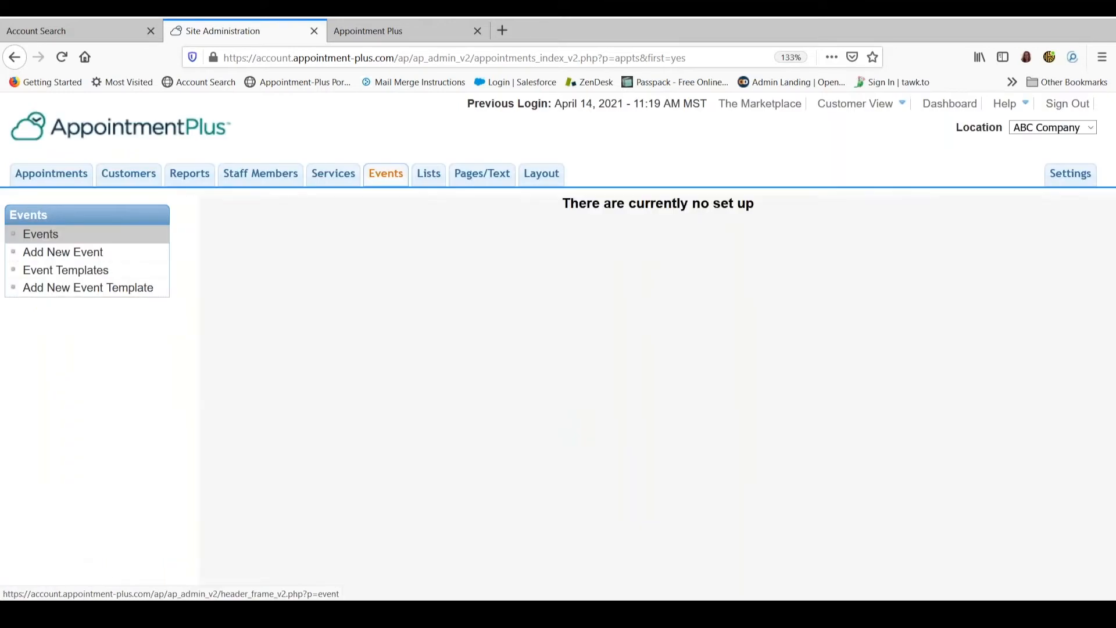
left_click(51, 257)
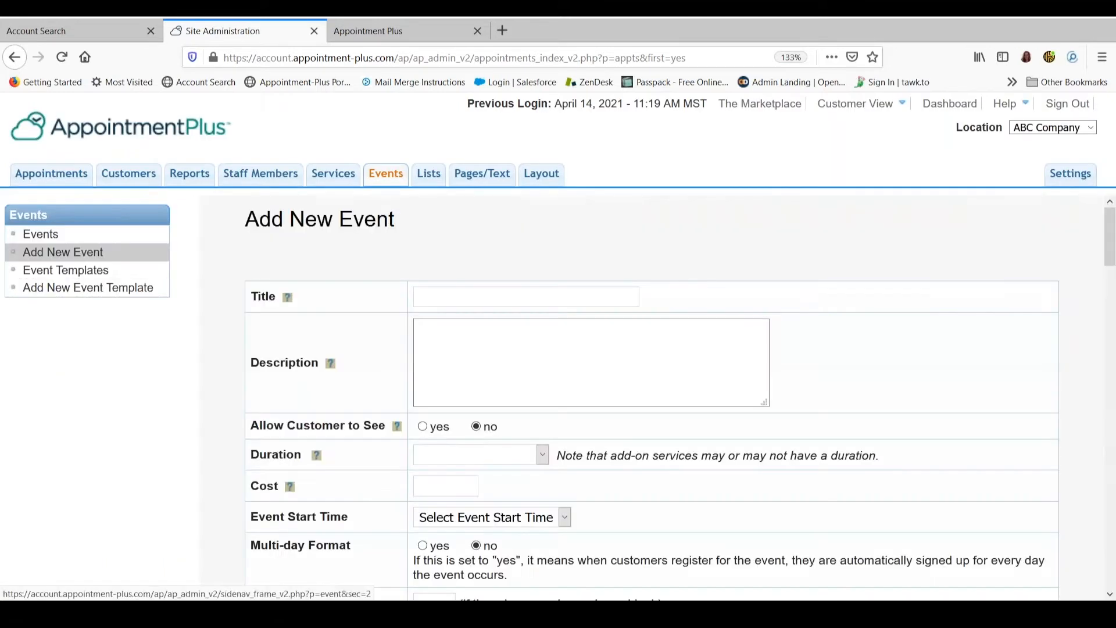
left_click(431, 297)
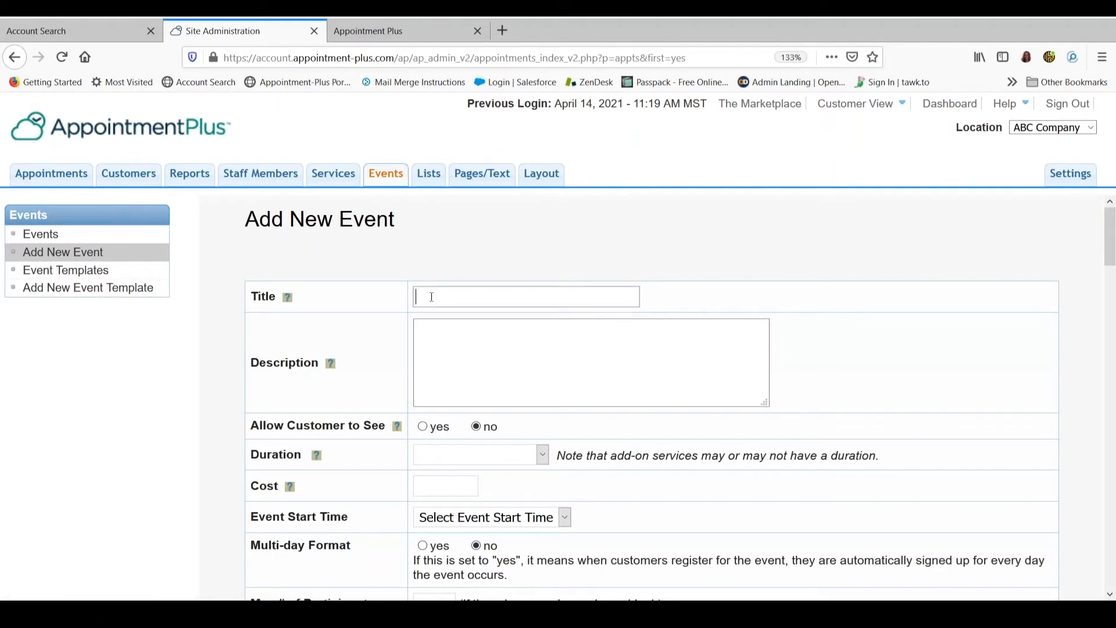
type("Weekly Yoga Class")
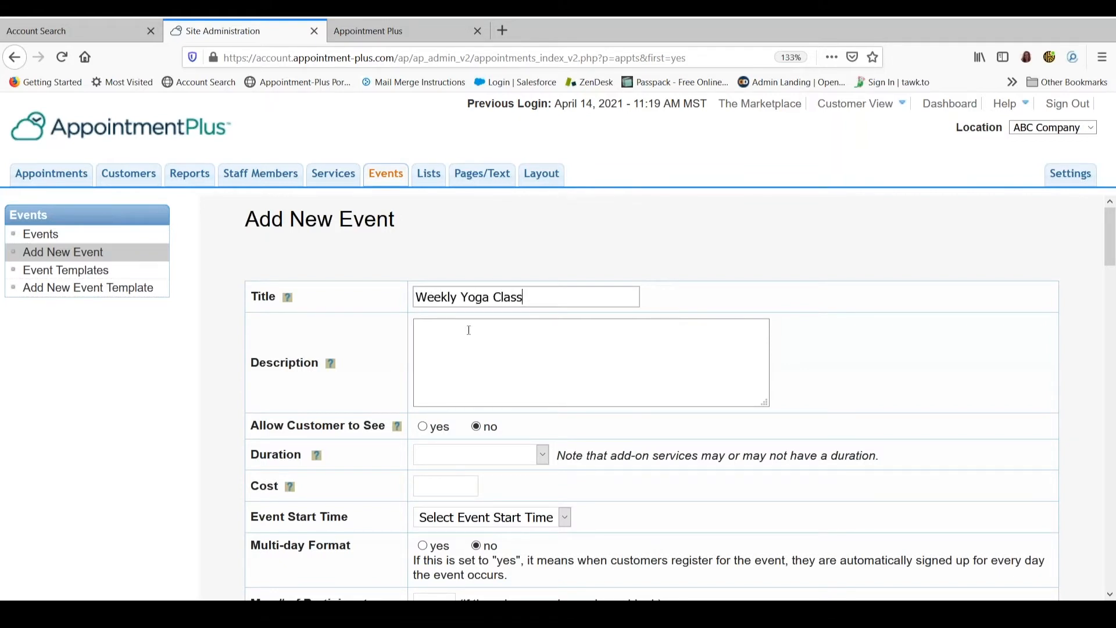
left_click(434, 331)
type("Location: Yoga Life - 500 Main St Details: Bring a mat and towel Every Saturday from May 1 through June 26")
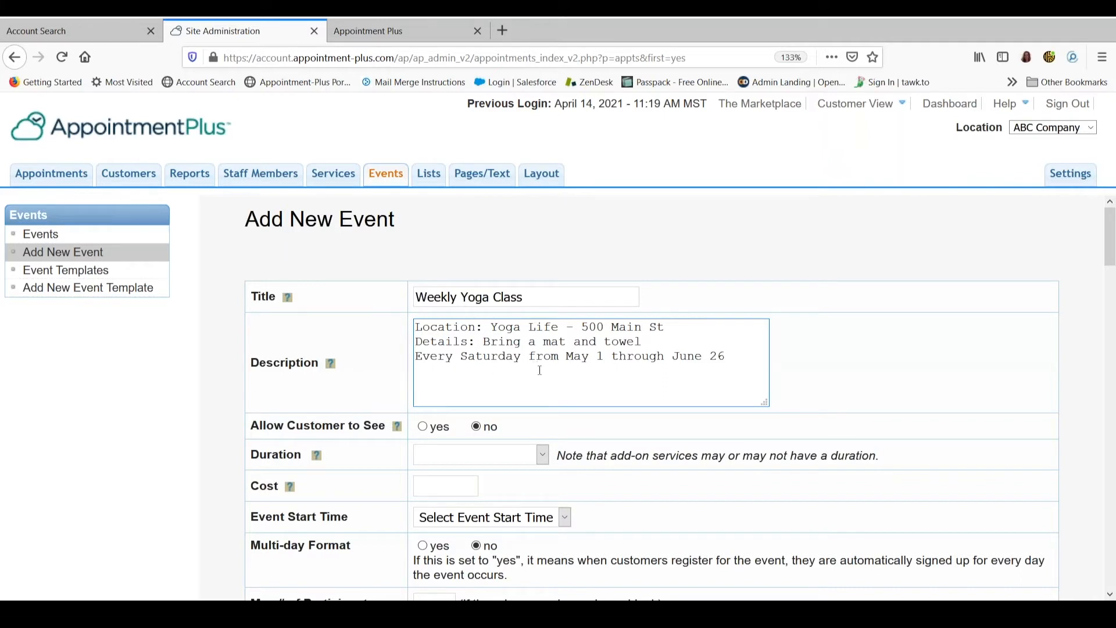
Allow customers to see the event and set its duration to 1 hour
scroll(540, 371, "down", 3)
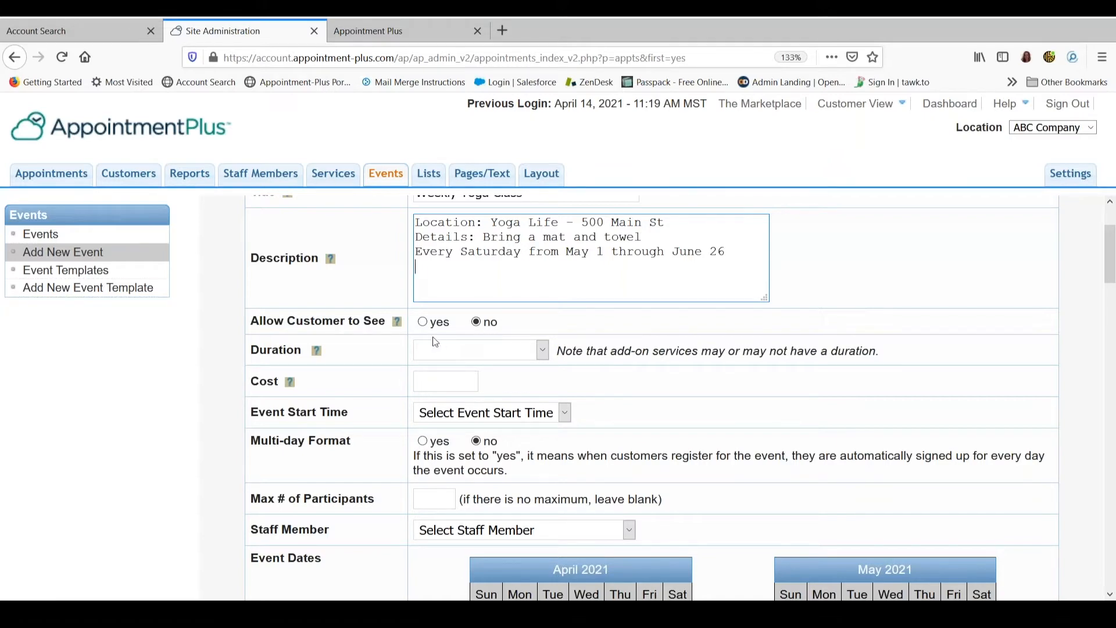
left_click(422, 323)
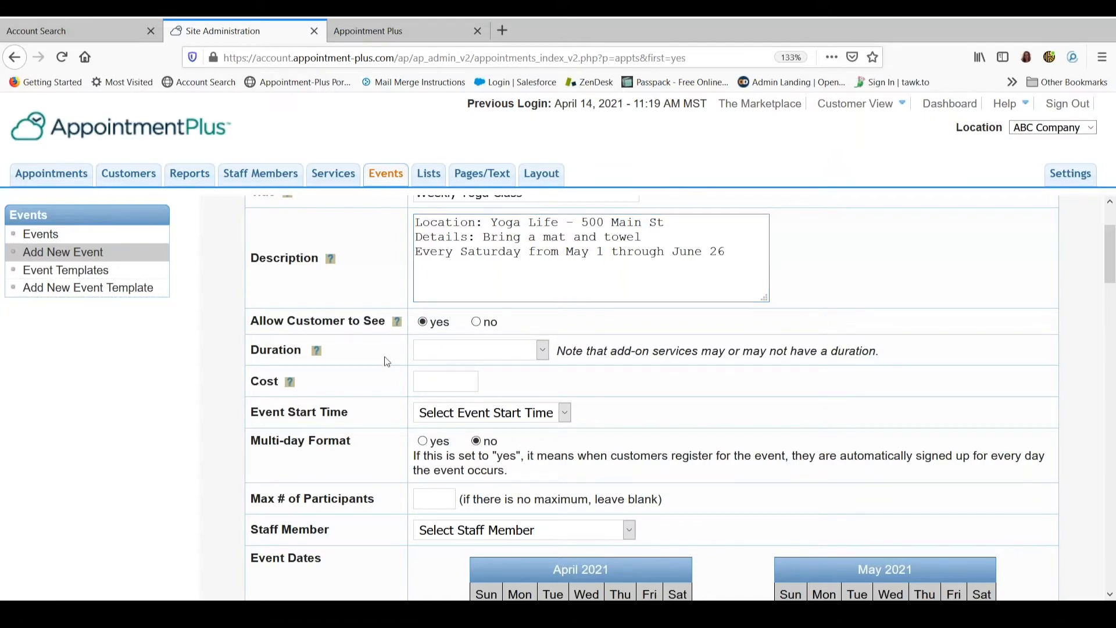
left_click(542, 350)
left_click(542, 332)
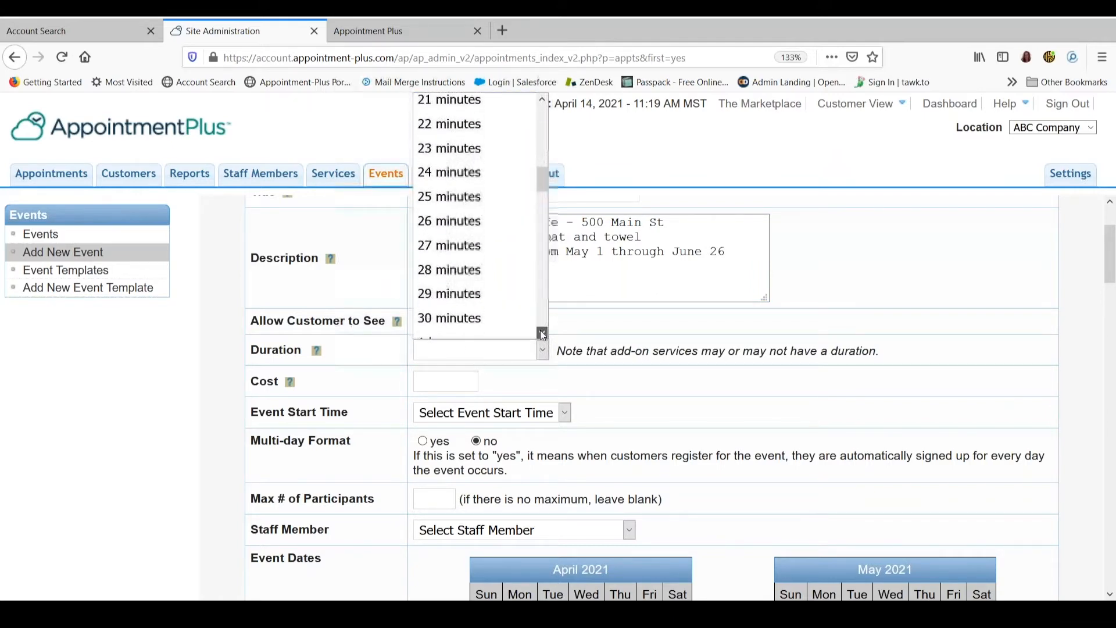
left_click(457, 173)
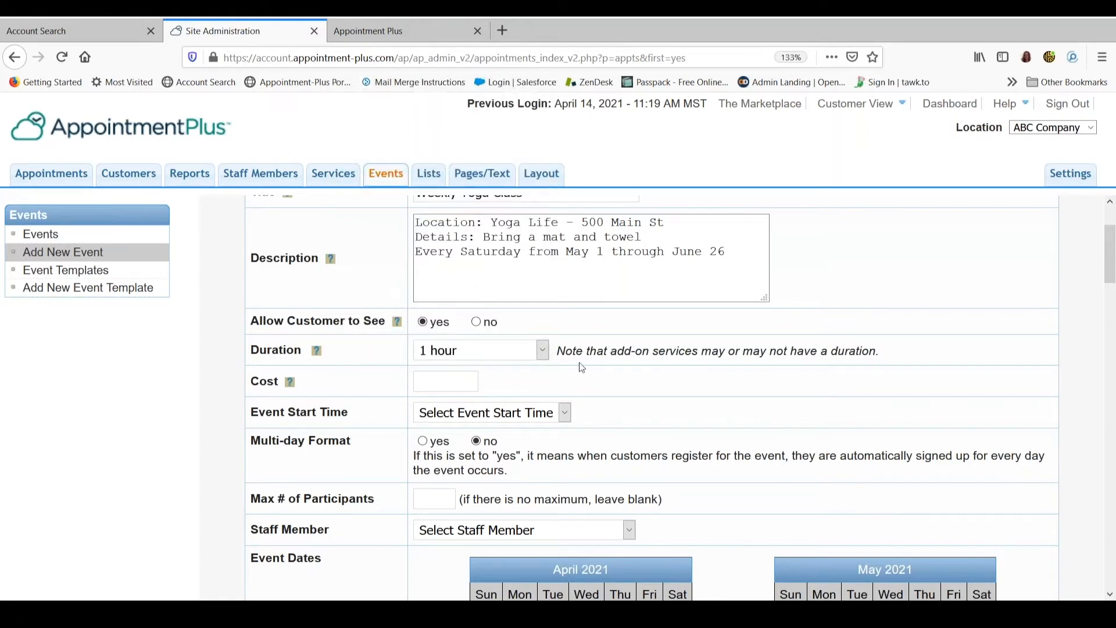
Set the event's cost to 15.00 and its start time to 8:00am
left_click(452, 386)
type("15.00")
left_click(618, 393)
left_click(566, 413)
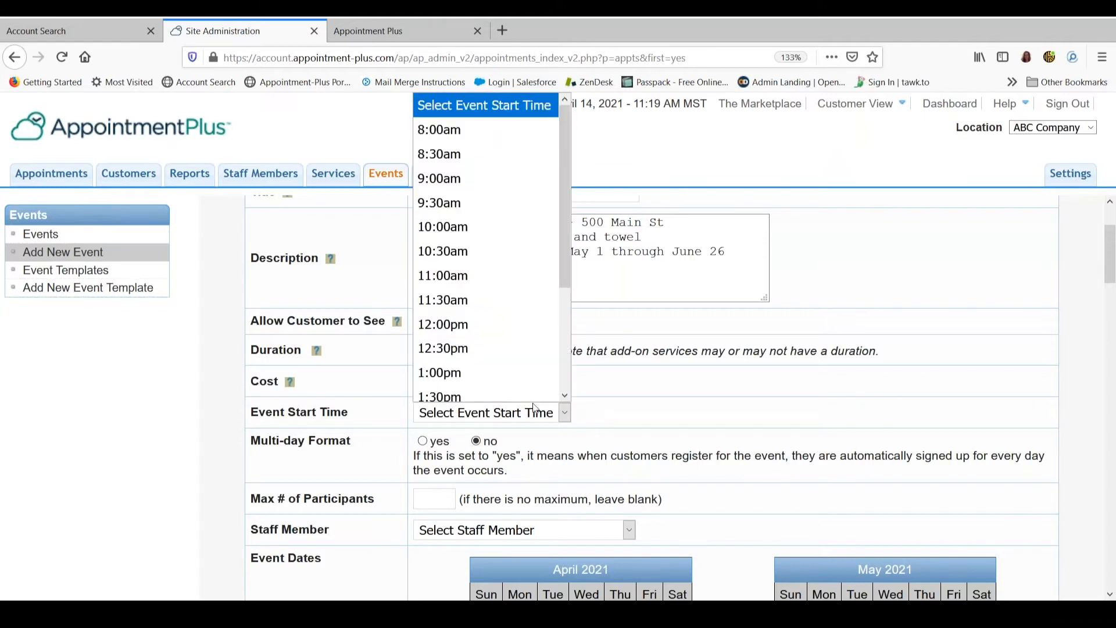
left_click(455, 129)
Keep the multi-day format set to no and limit the event to 15 participants
scroll(668, 430, "down", 1)
scroll(668, 430, "down", 3)
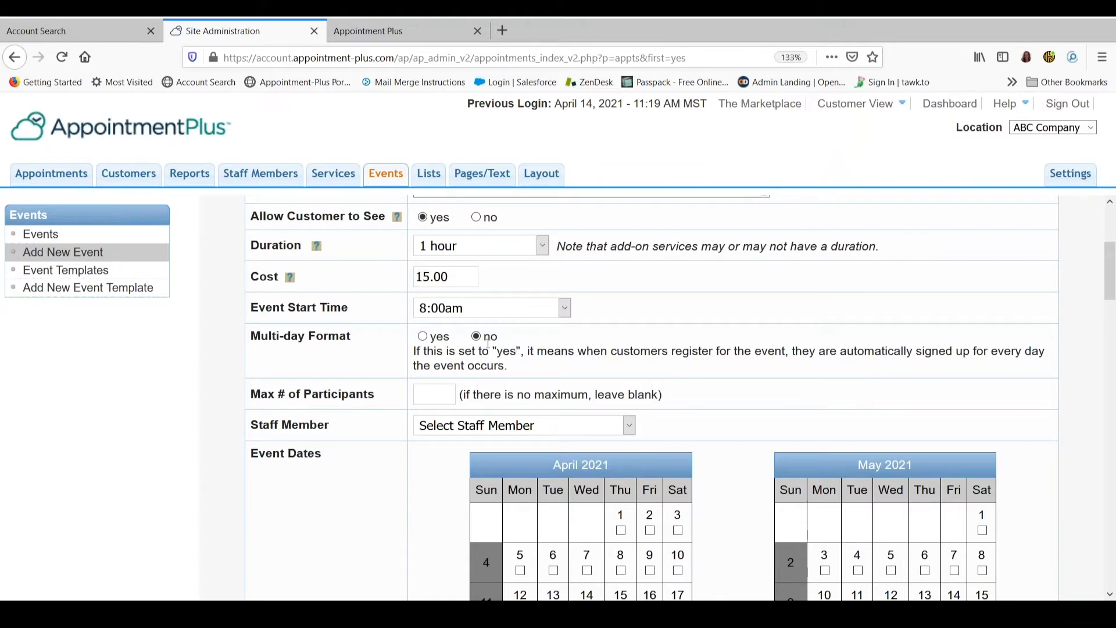
left_click(422, 336)
left_click(476, 337)
left_click(420, 393)
type("15")
left_click(684, 412)
Set the event's staff member option to "Do not assign to any staff member"
scroll(677, 410, "down", 2)
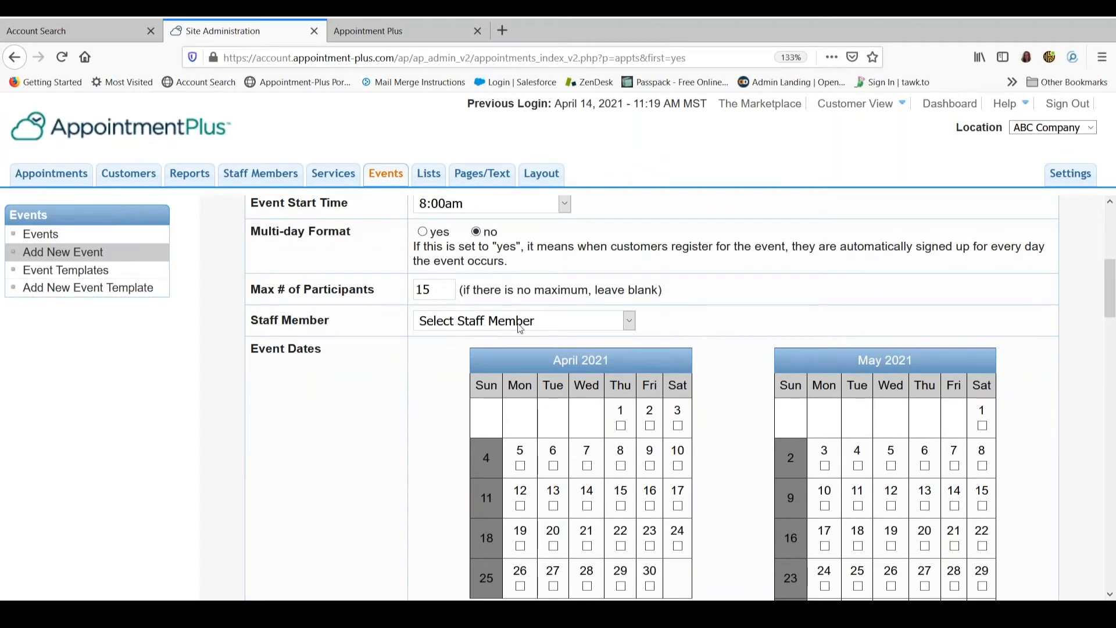
left_click(630, 323)
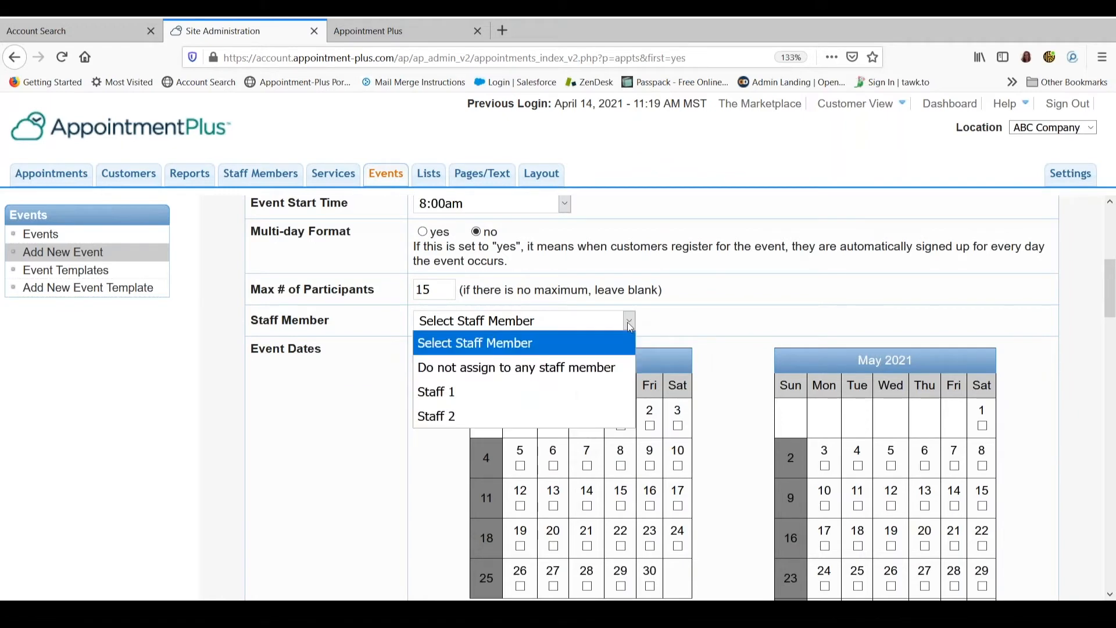
left_click(442, 369)
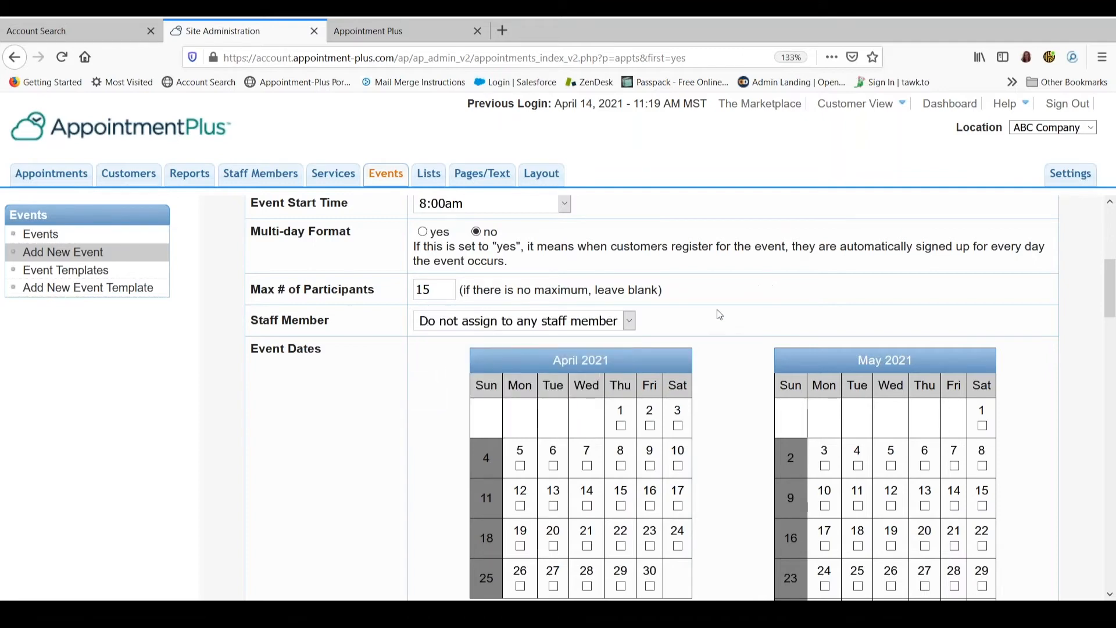
Select every Saturday from May 1 through June 26, 2021 as event dates and add the event
scroll(710, 411, "down", 3)
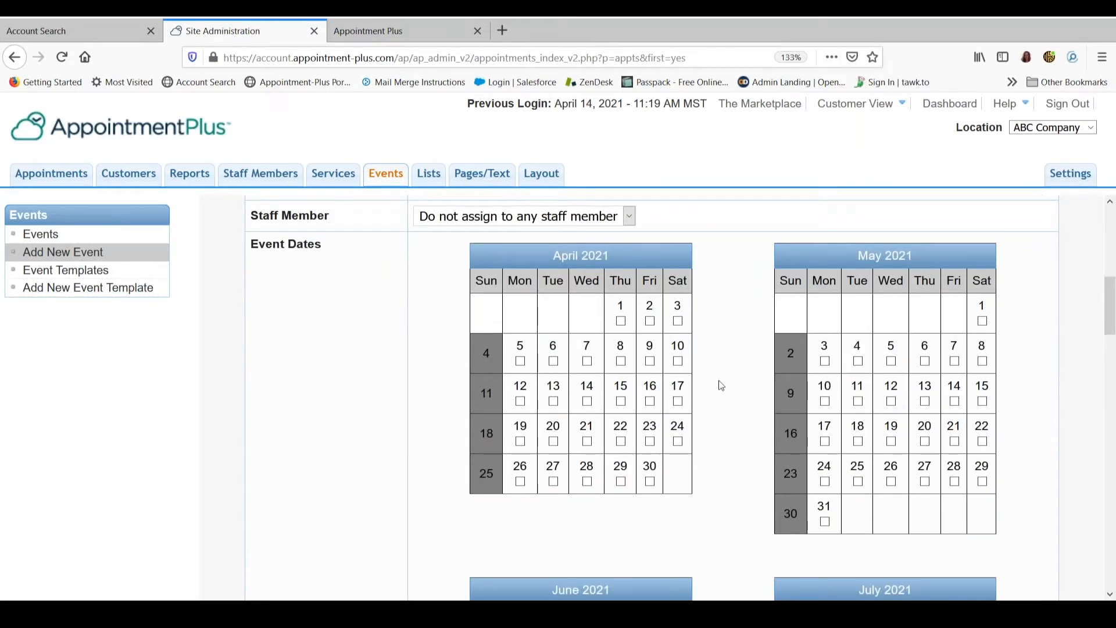
left_click(981, 321)
left_click(982, 361)
left_click(982, 402)
left_click(982, 441)
left_click(982, 482)
scroll(886, 512, "down", 5)
left_click(678, 445)
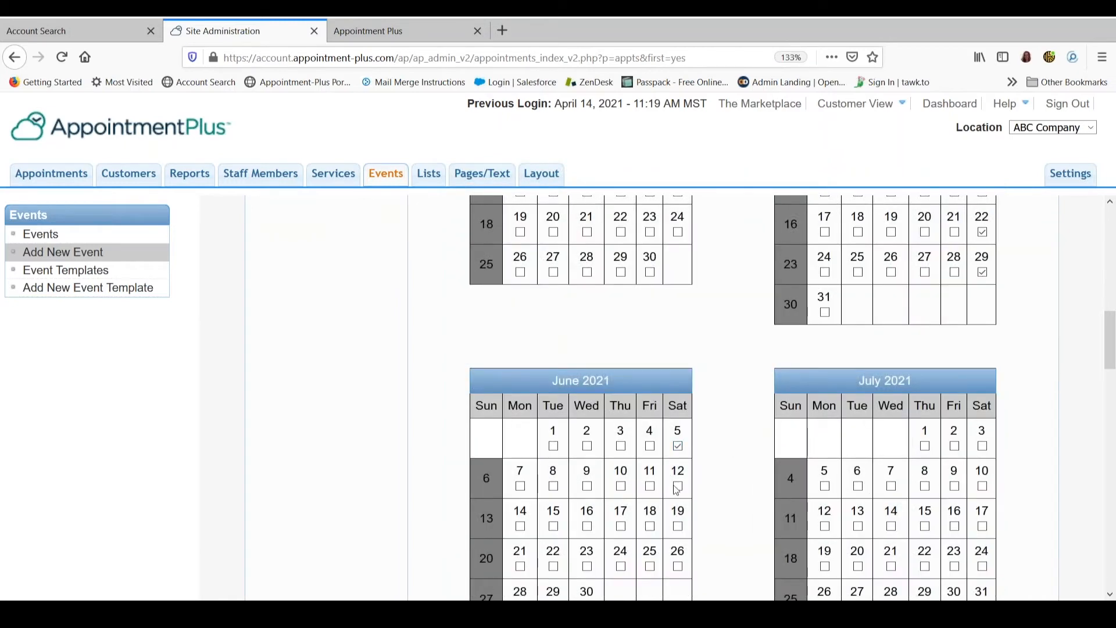
left_click(678, 486)
left_click(678, 526)
left_click(678, 566)
scroll(1027, 384, "down", 3)
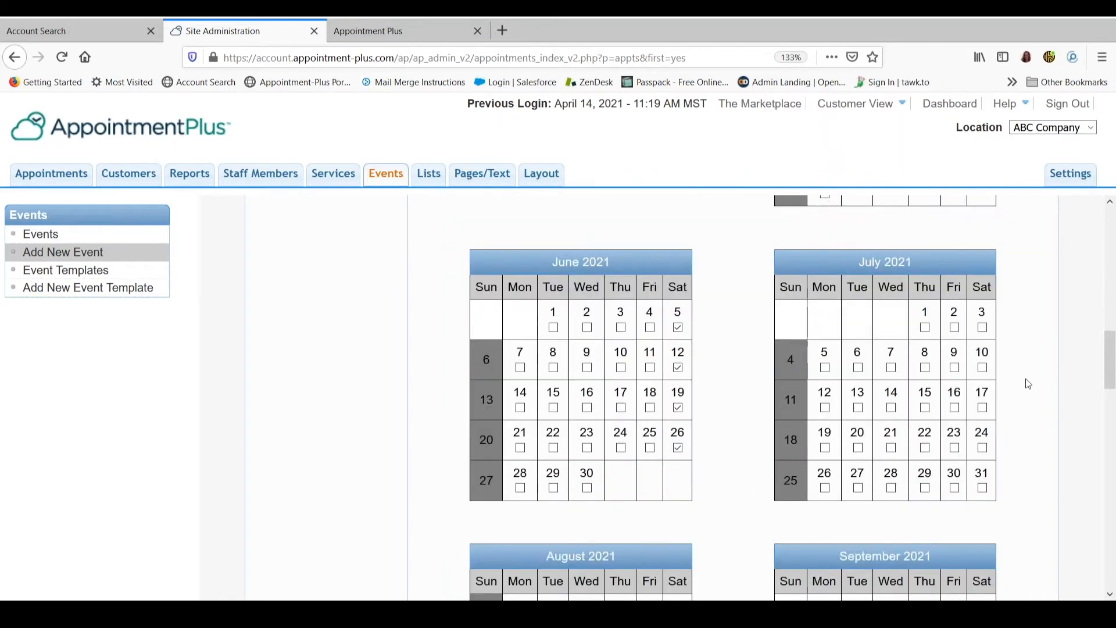
scroll(1017, 387, "down", 20)
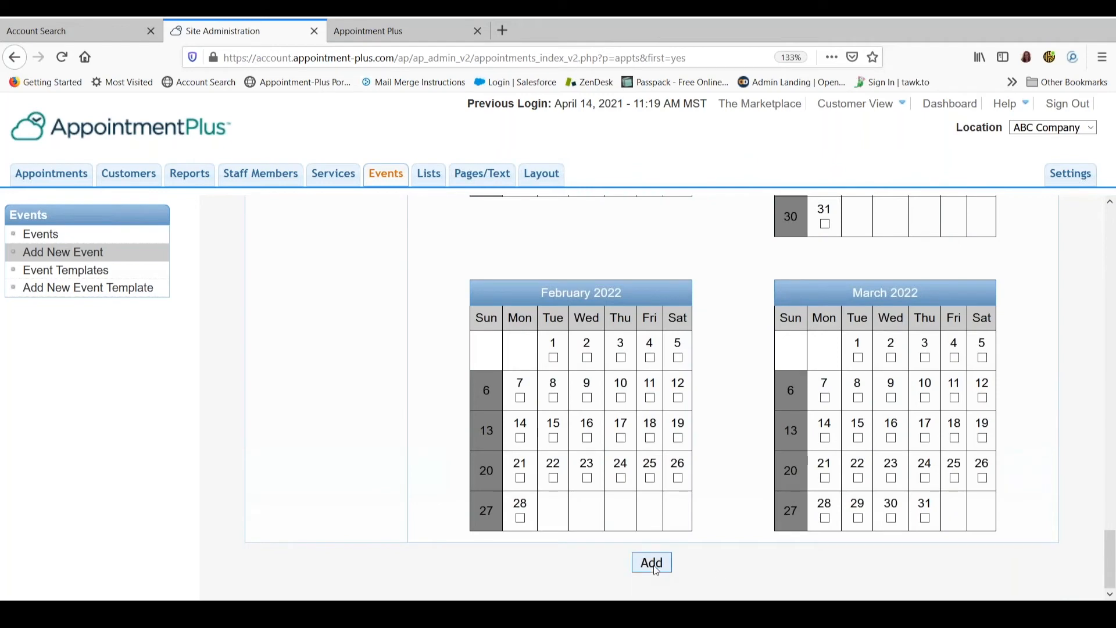
left_click(652, 562)
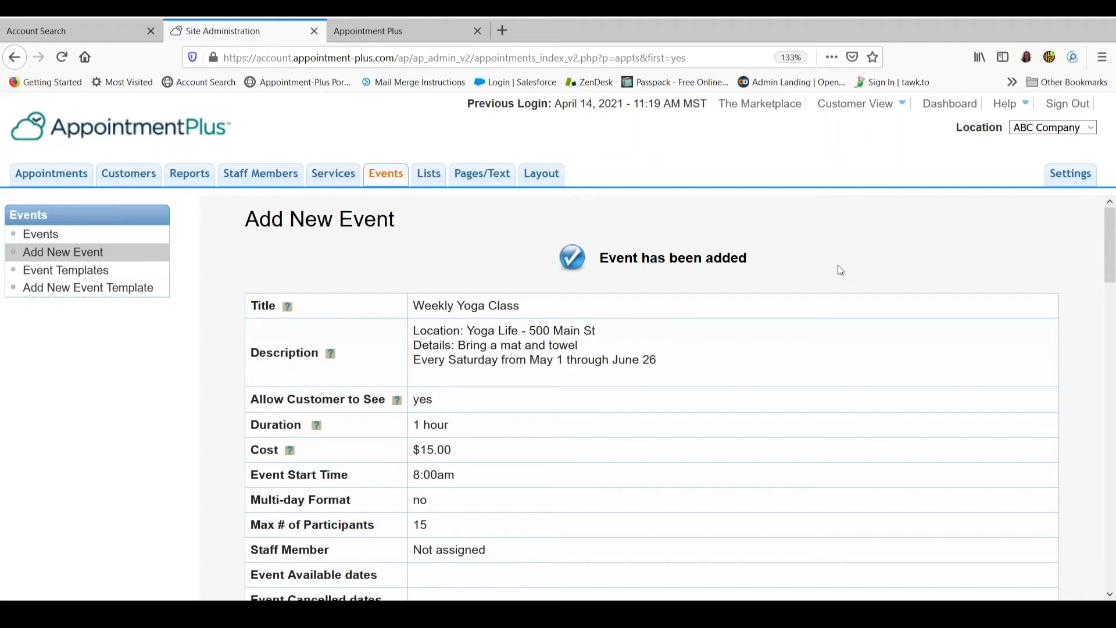
Go to the appointments page and display the list of all upcoming events
left_click(54, 181)
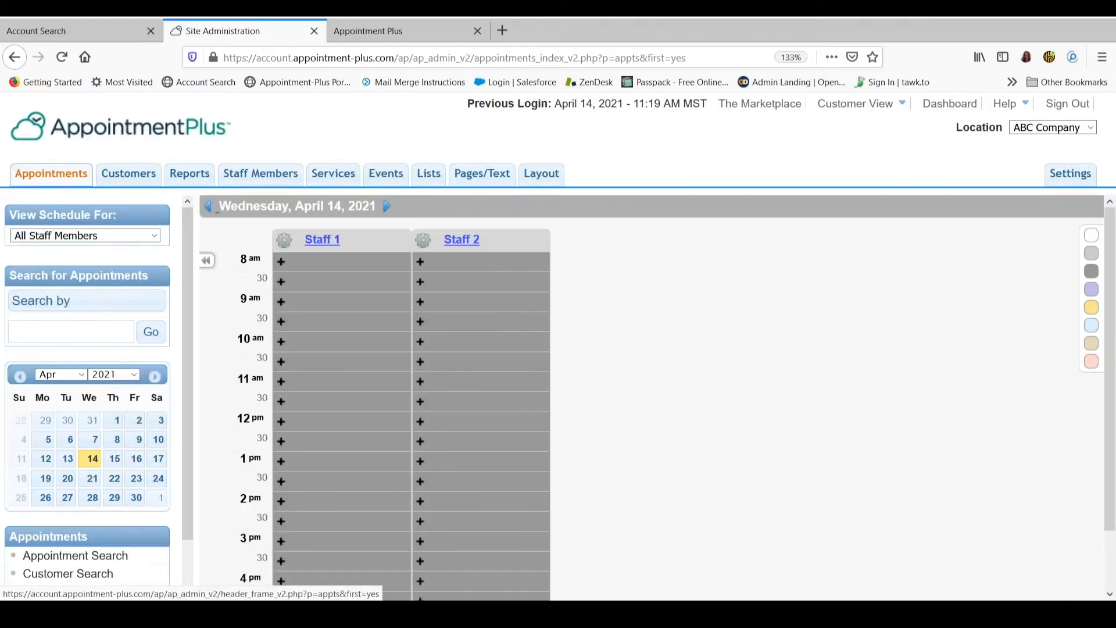
scroll(55, 460, "down", 2)
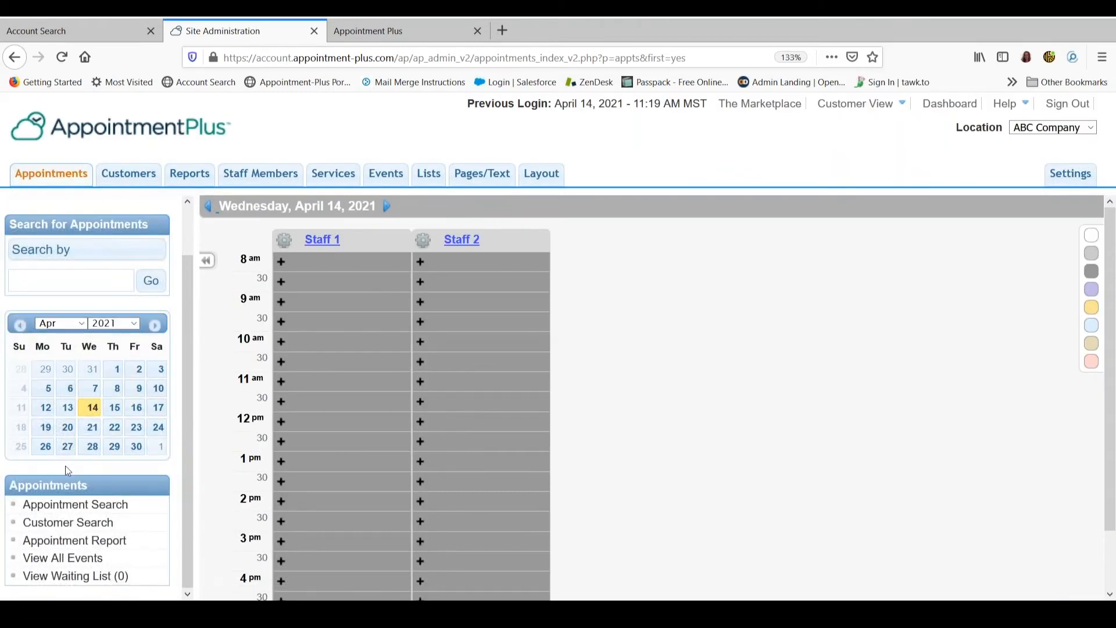
left_click(77, 559)
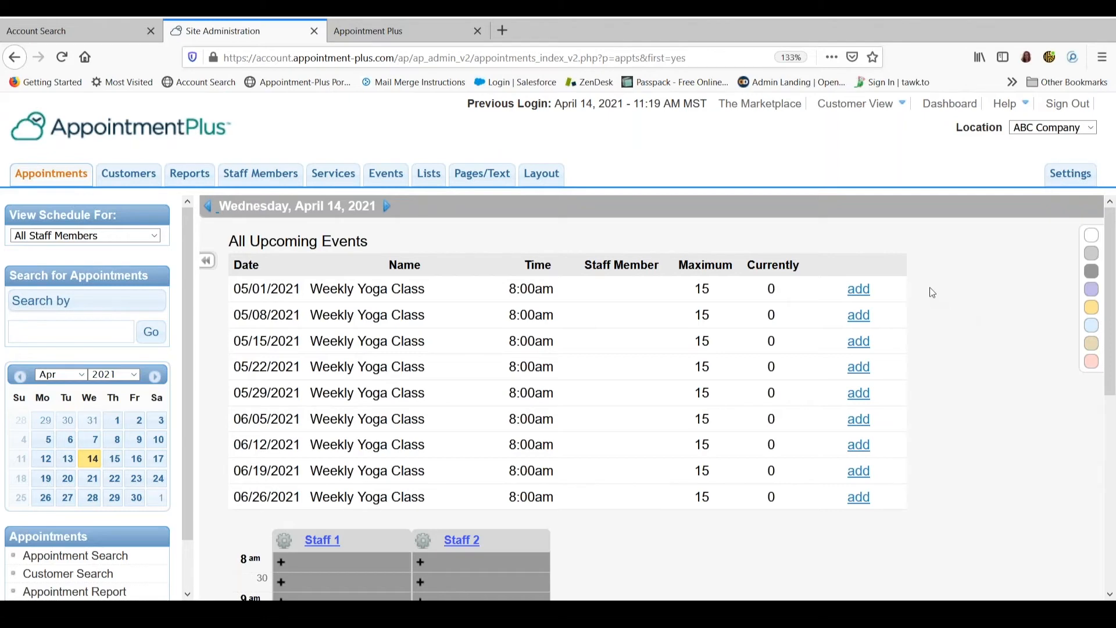
Start a booking for the 05/01/2021 Weekly Yoga Class and choose the existing customer "Test" by last name
left_click(859, 290)
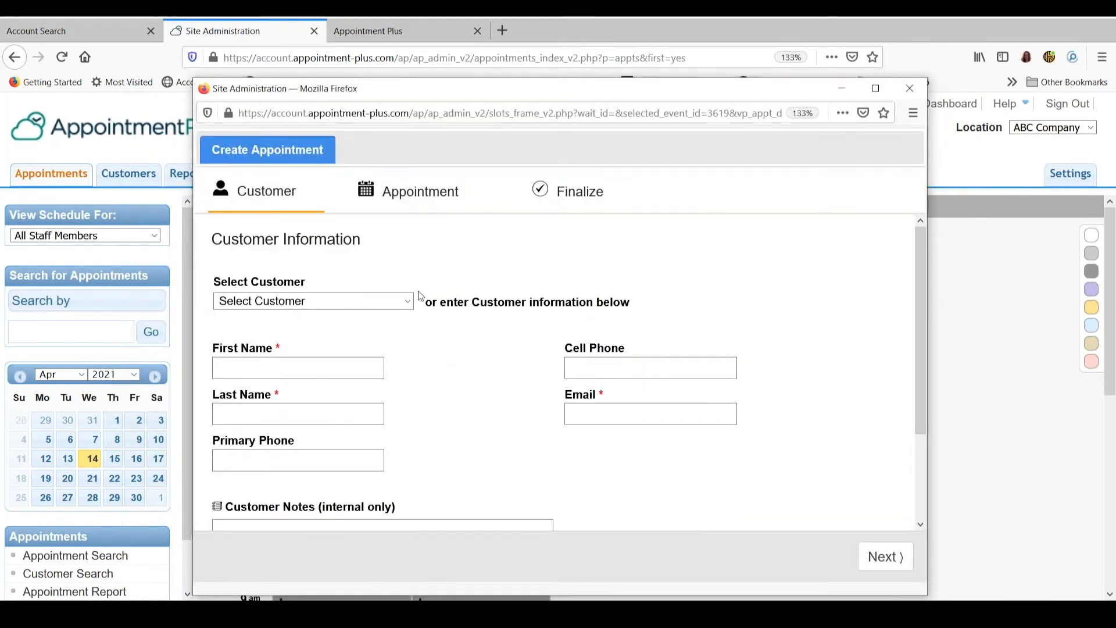
left_click(379, 309)
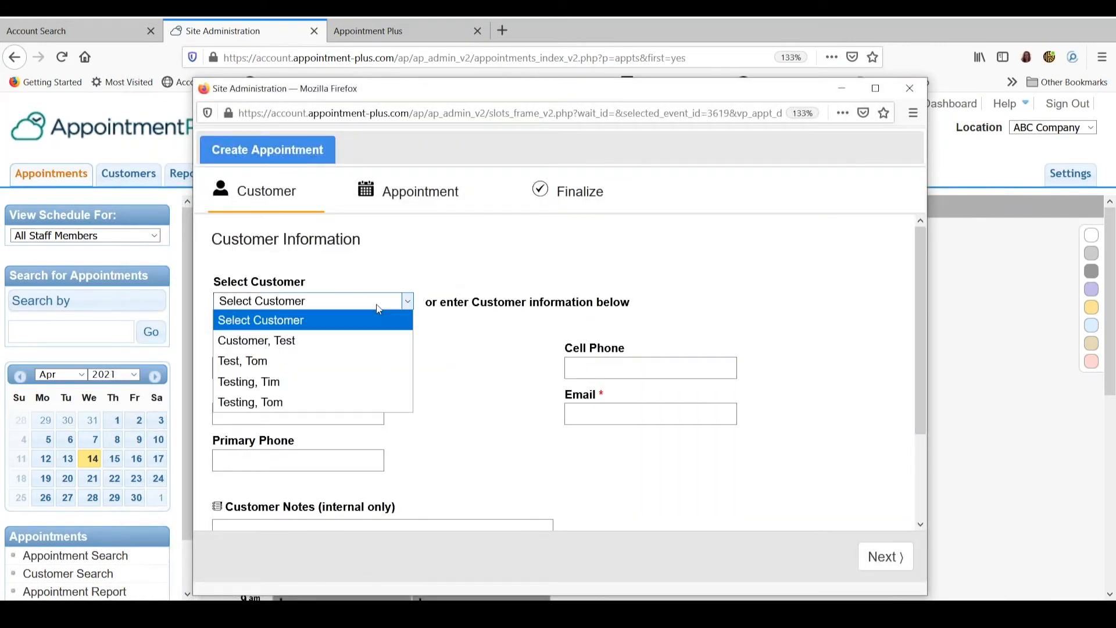
left_click(379, 307)
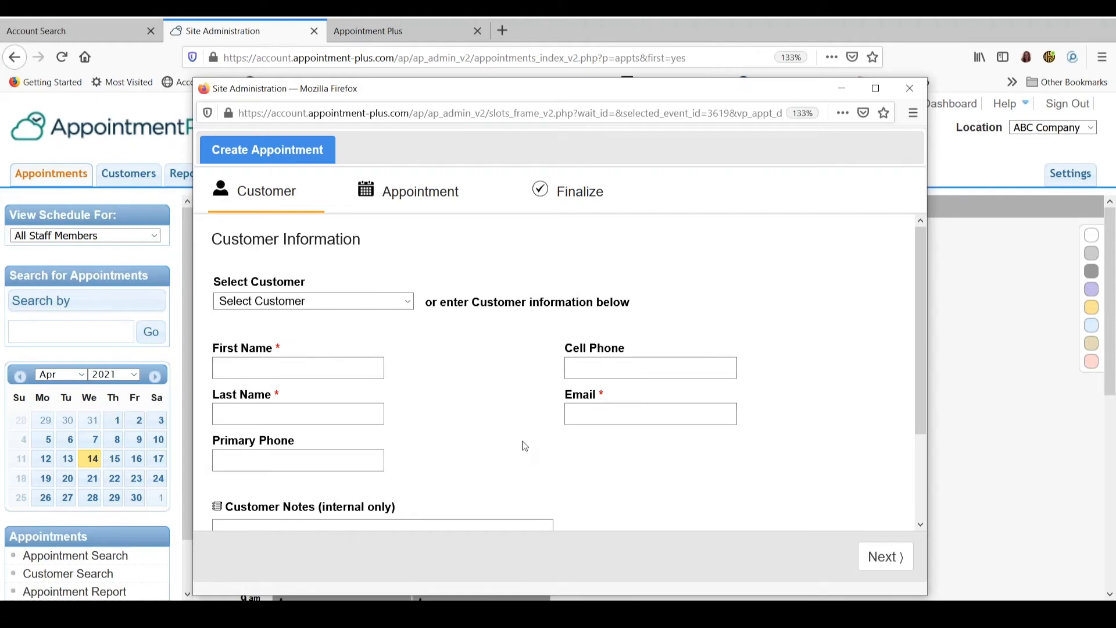
left_click(409, 303)
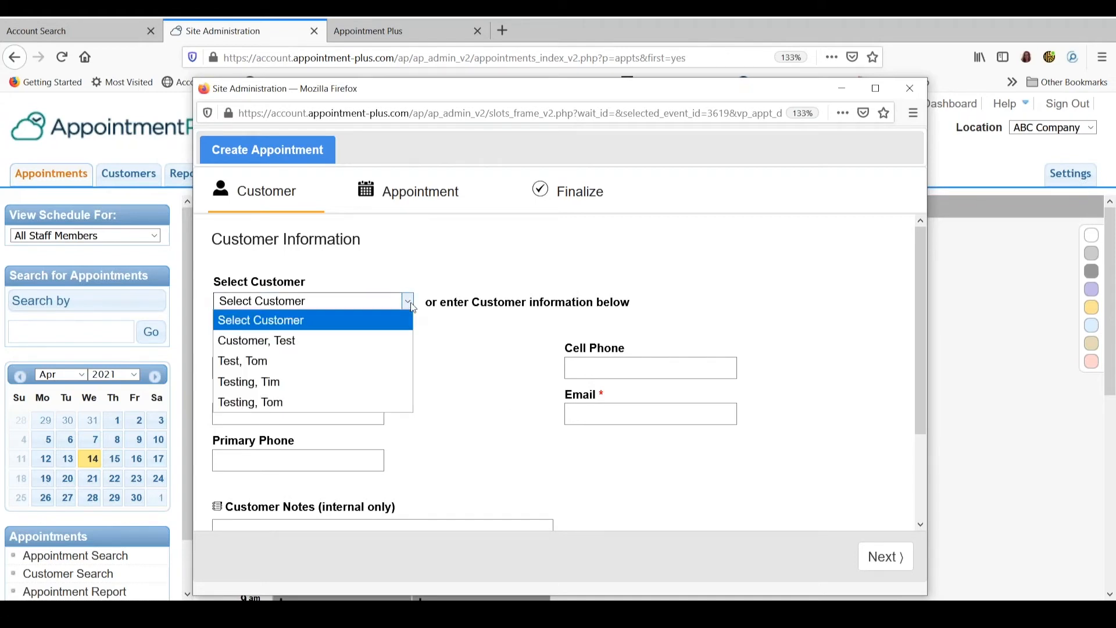
left_click(399, 361)
scroll(454, 394, "down", 2)
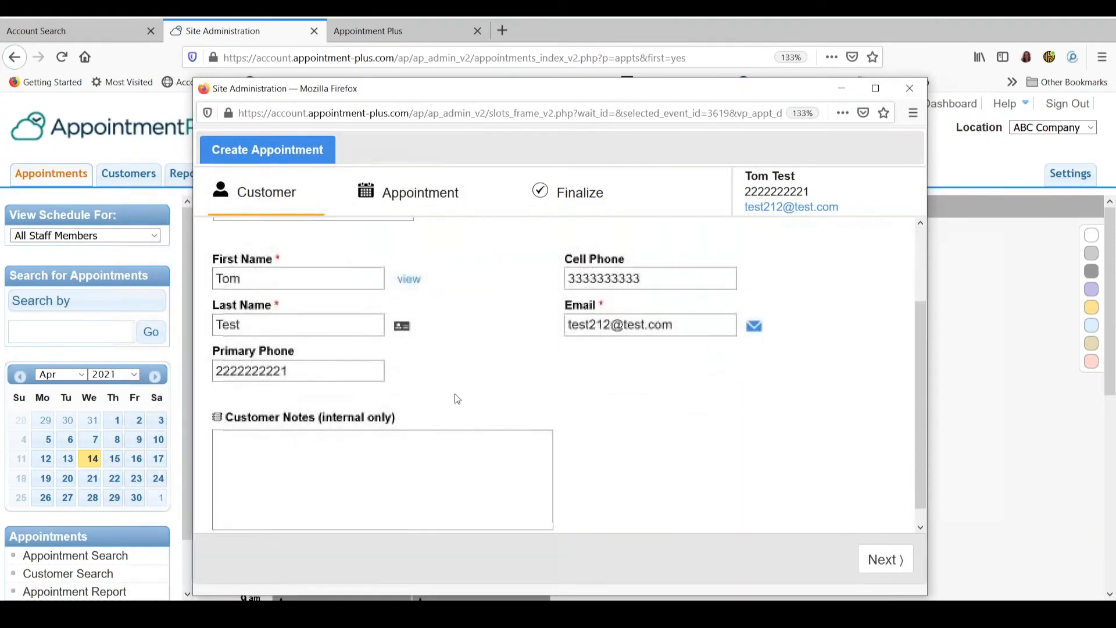
Accept the customer and appointment details as filled in and finalize the yoga class appointment
left_click(879, 571)
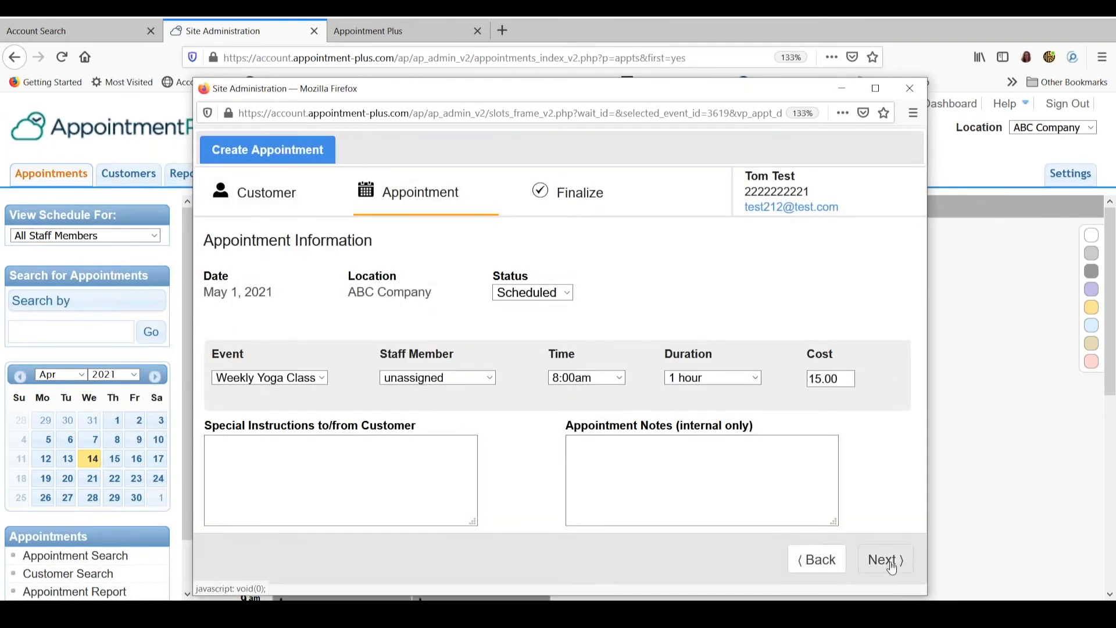
left_click(891, 567)
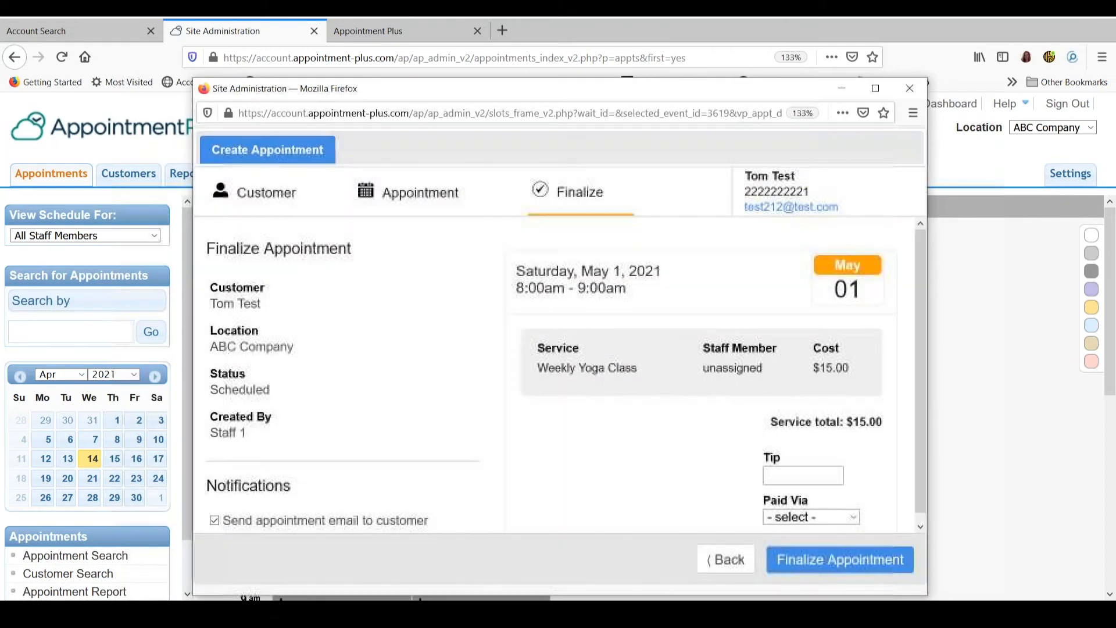
left_click(832, 566)
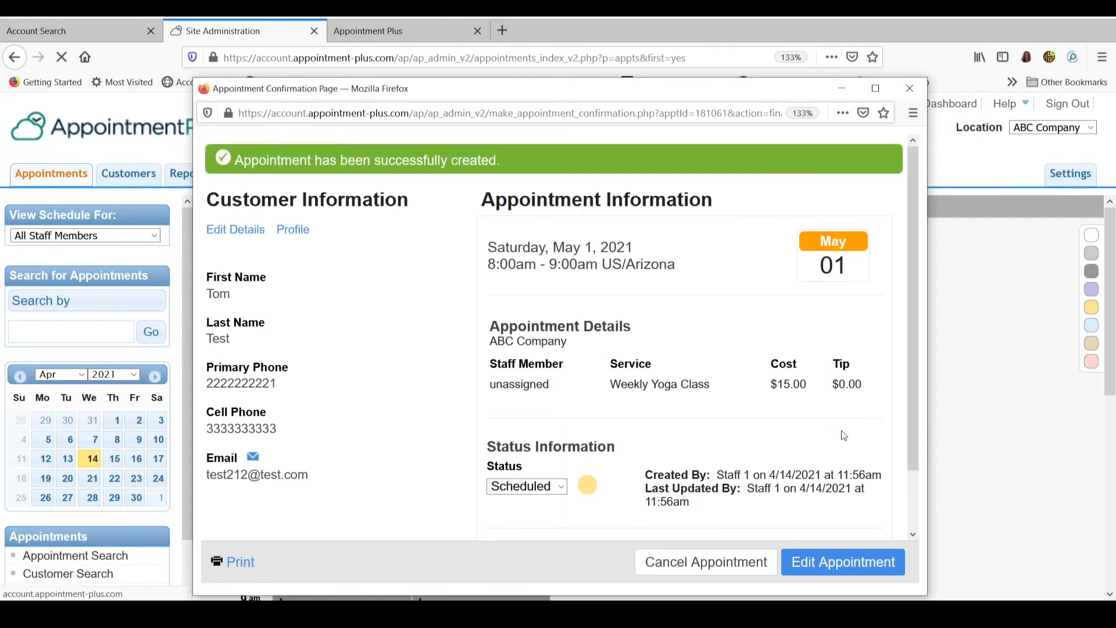
Close the appointment confirmation, show the customer list for the 05/01/2021 Weekly Yoga Class, and check the available status options
left_click(910, 87)
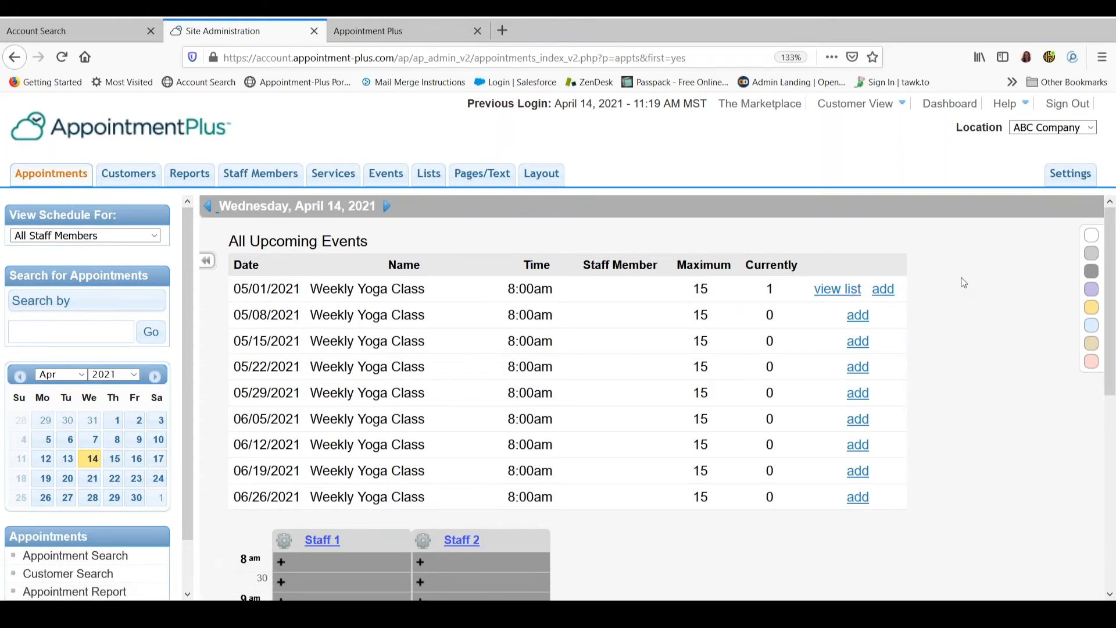
left_click(843, 290)
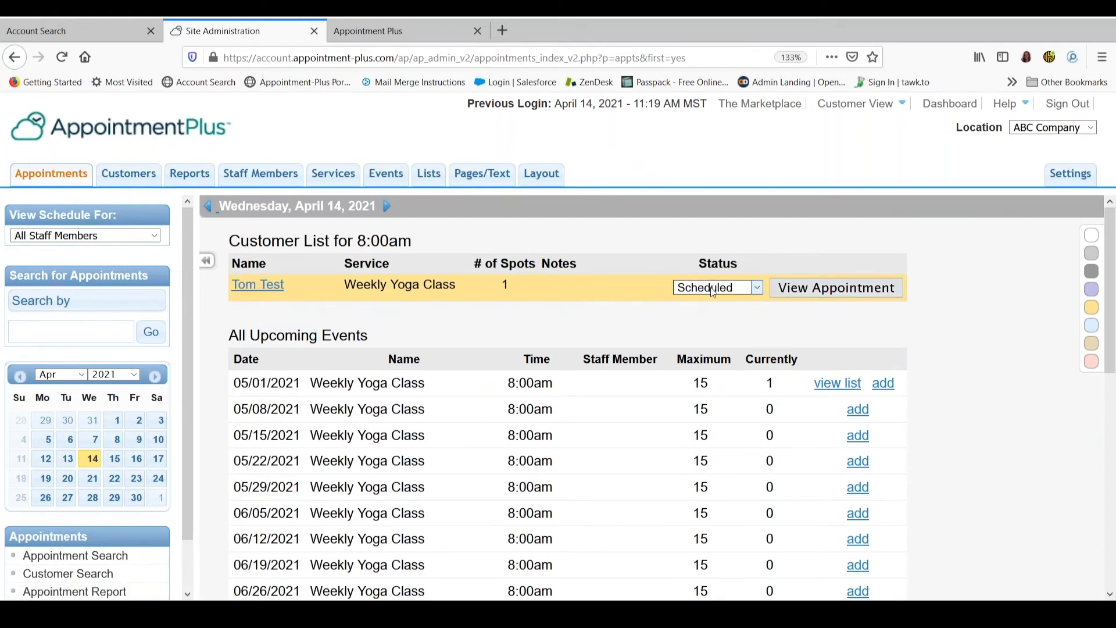
left_click(756, 289)
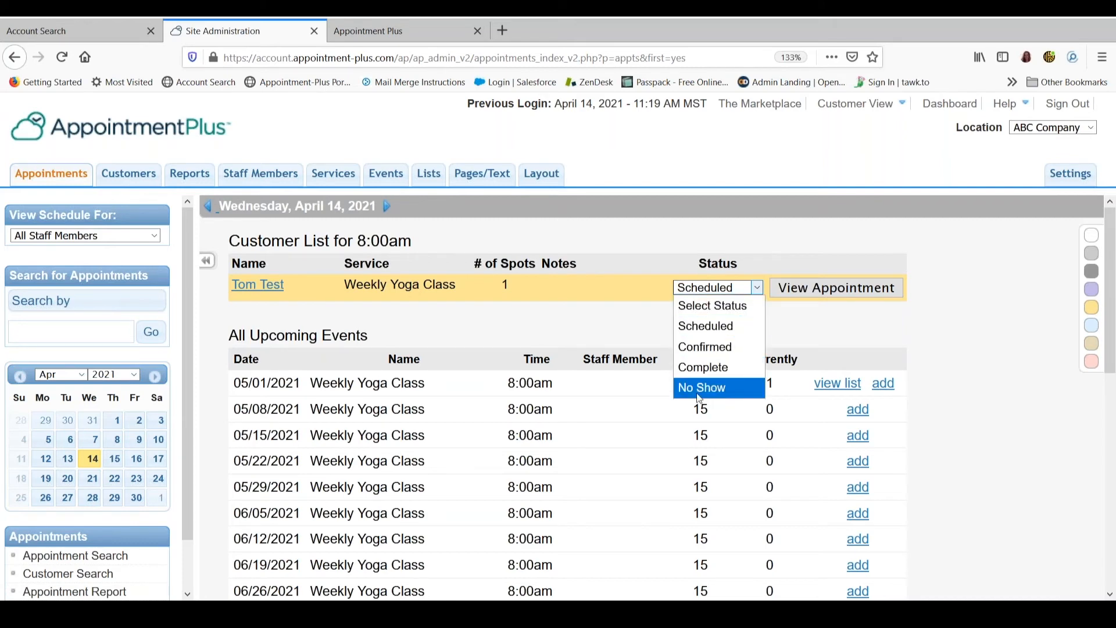
left_click(936, 302)
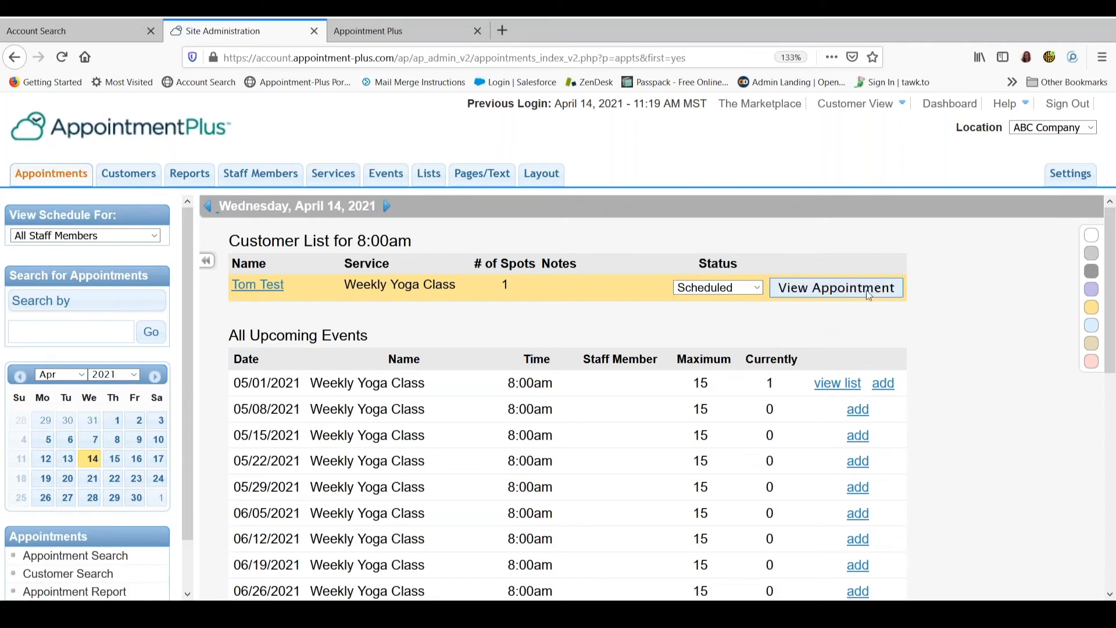
View the booked customer's appointment details from the 8:00am customer list and close them again
left_click(820, 293)
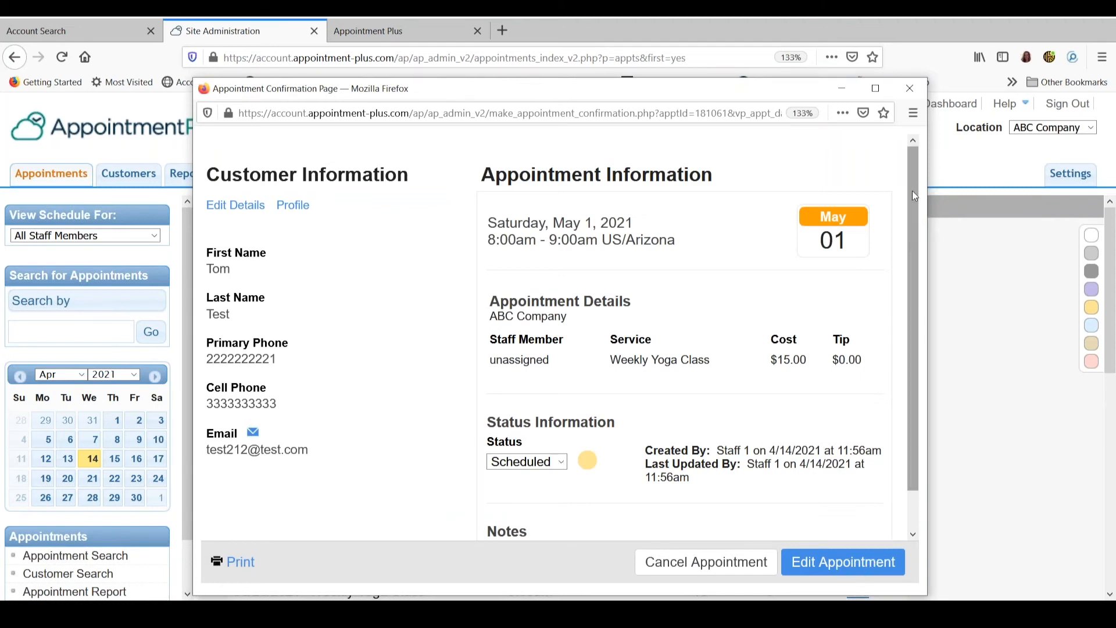
left_click(910, 88)
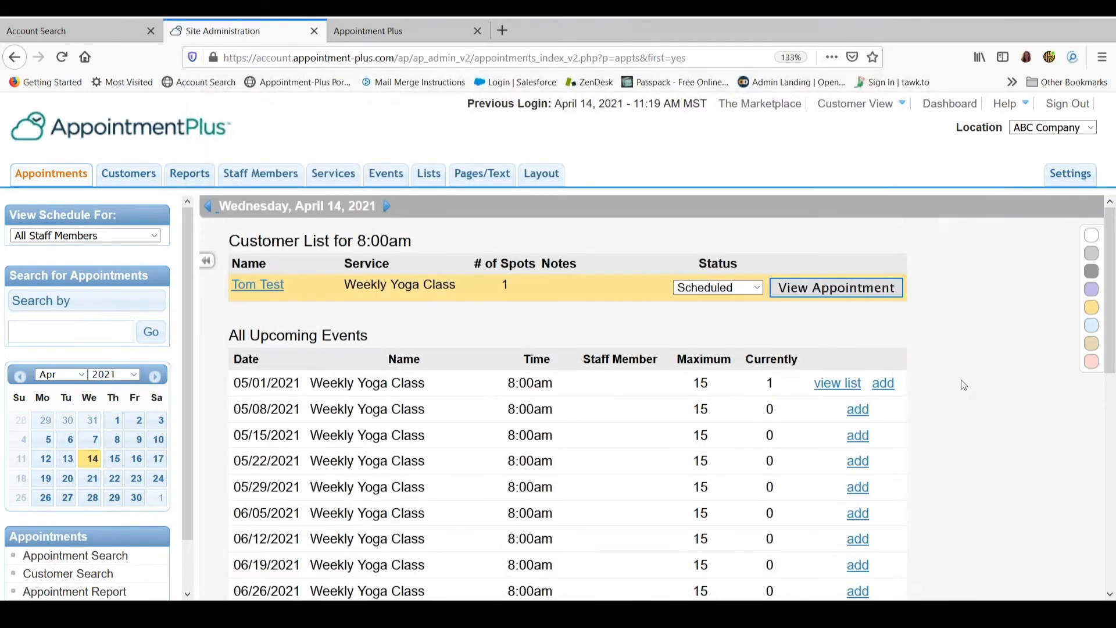
left_click(961, 380)
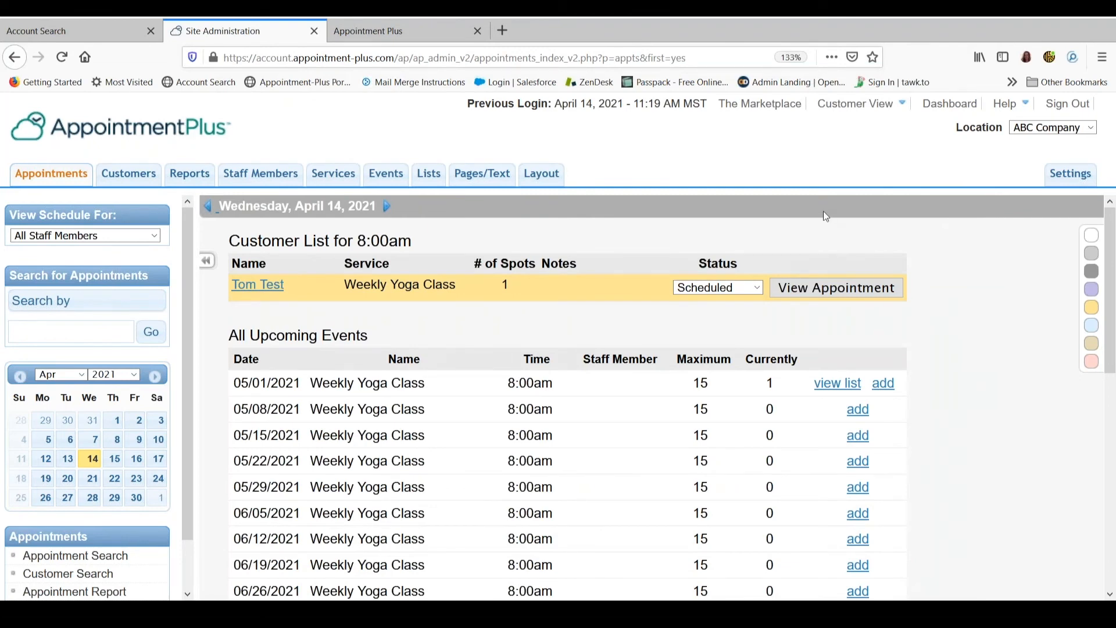
Switch to the mobile-responsive customer view, reload its home page, and review the dates on its Events page
left_click(375, 36)
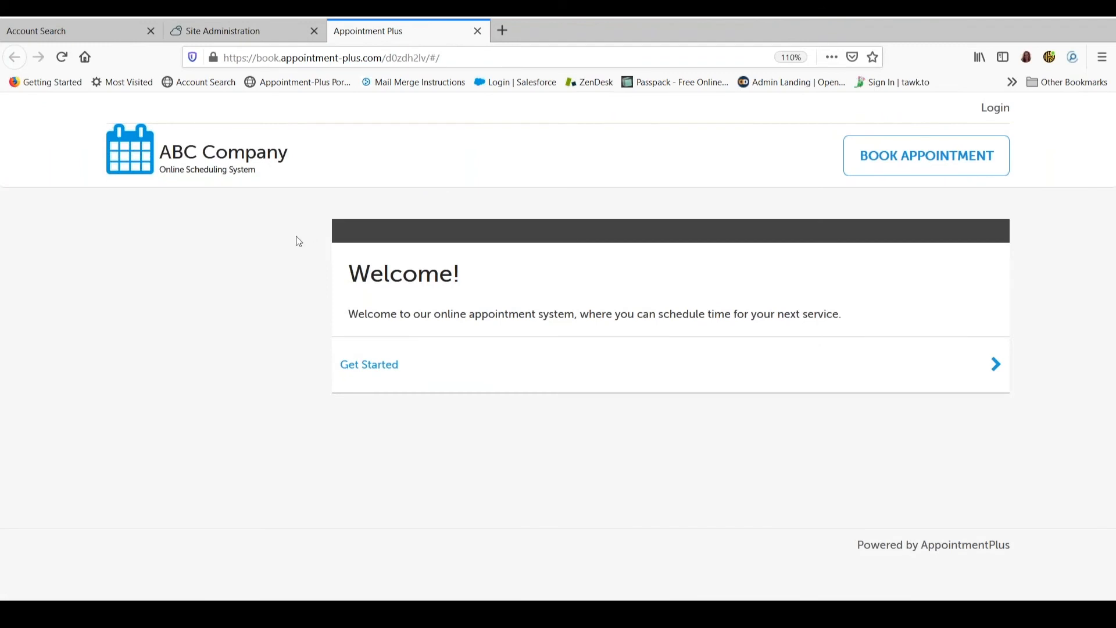
left_click(150, 163)
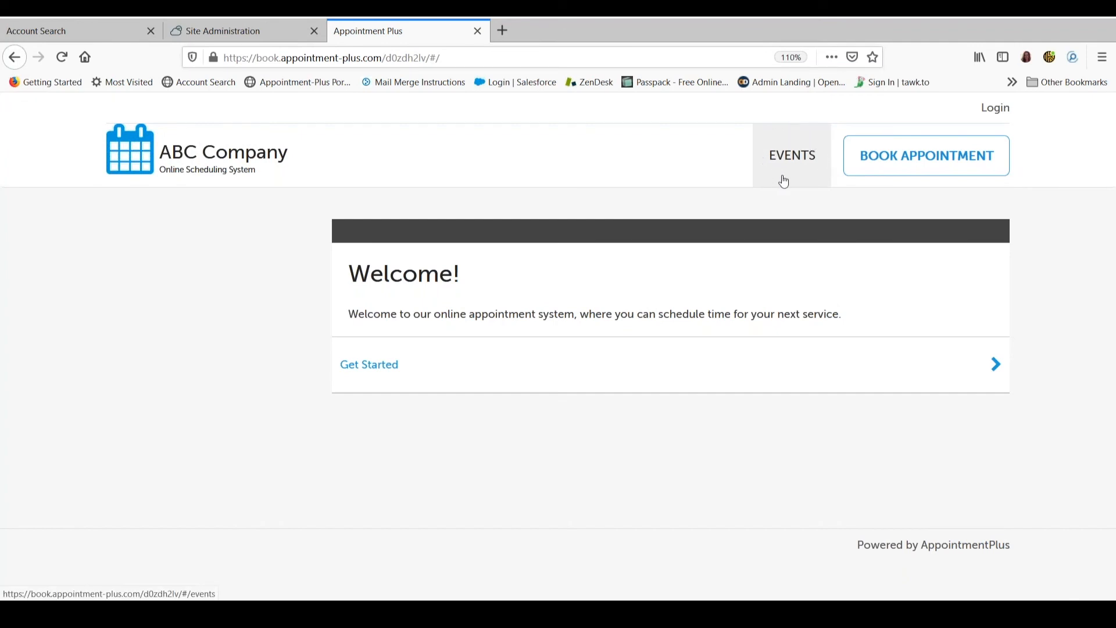
left_click(793, 156)
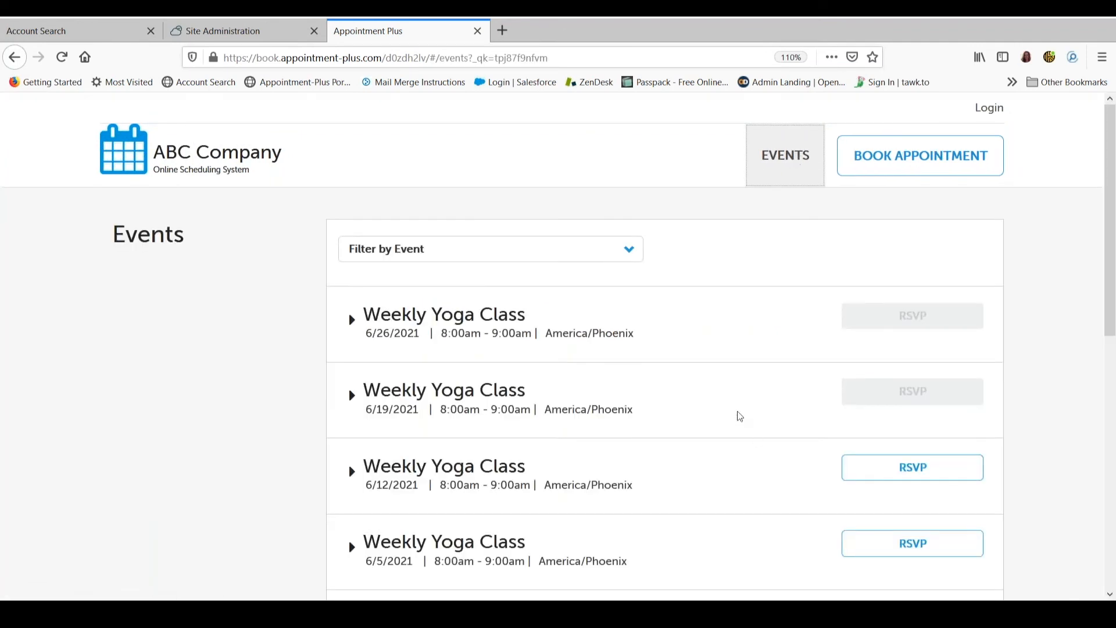
scroll(740, 416, "down", 3)
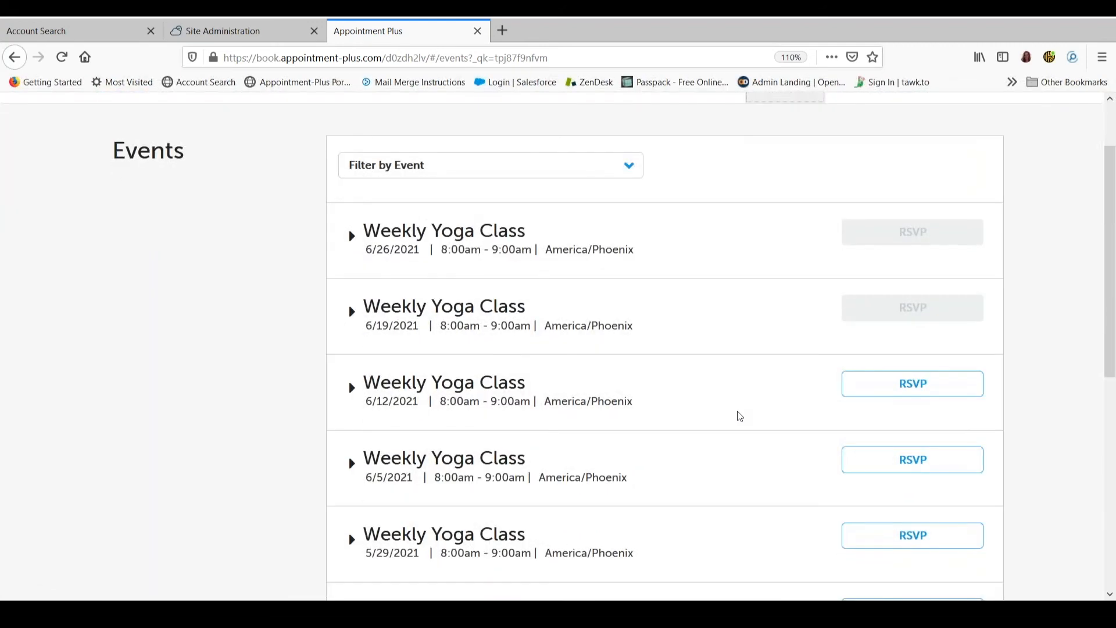
scroll(740, 417, "down", 1)
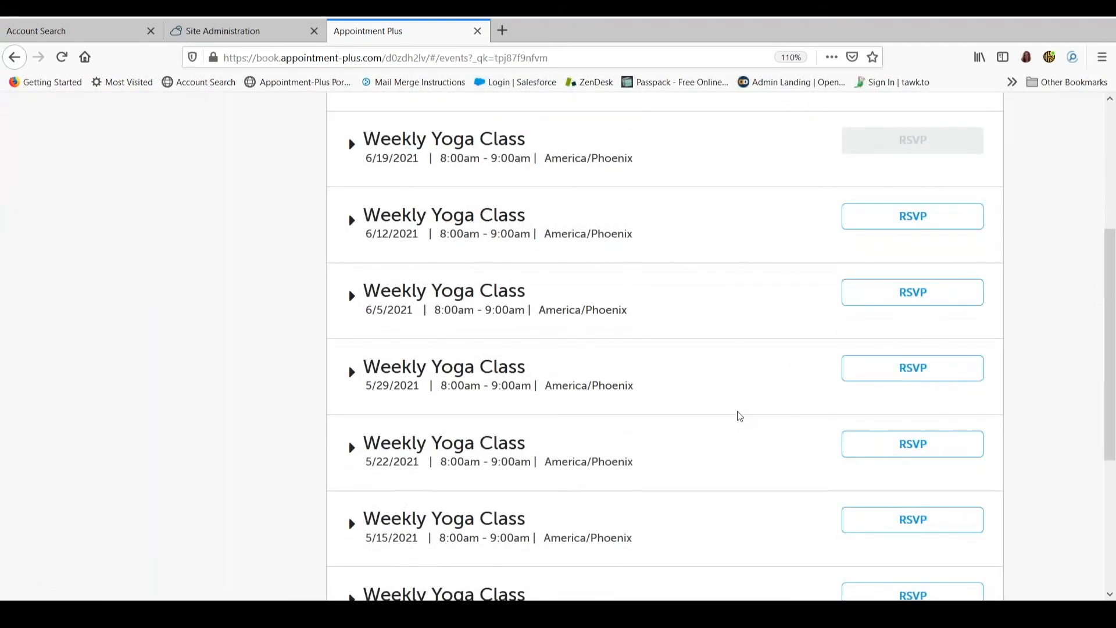
scroll(740, 416, "down", 3)
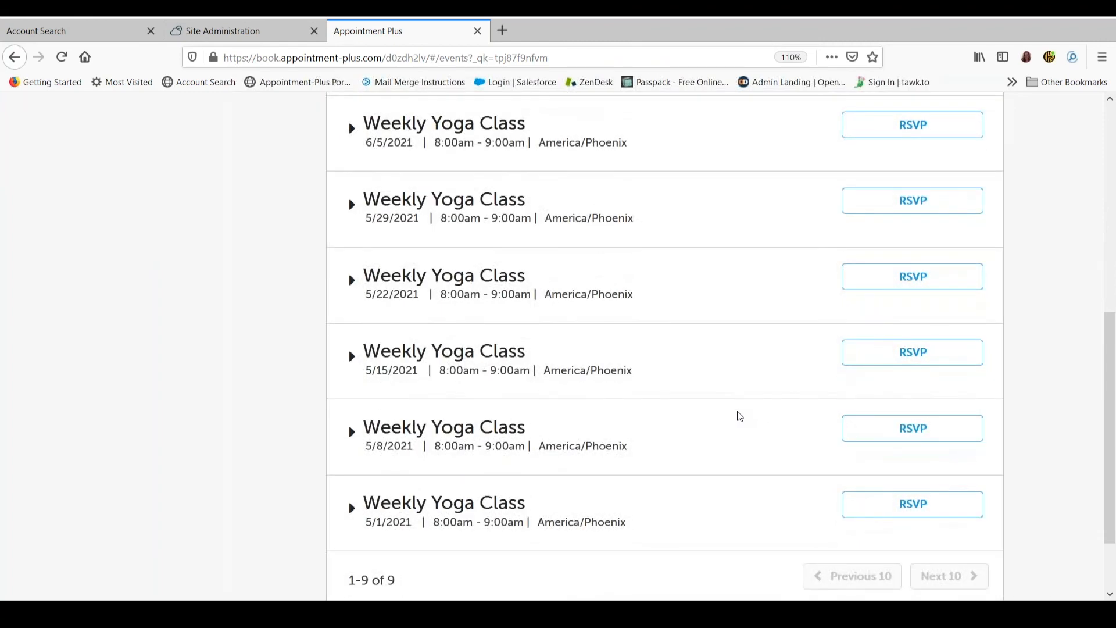
Open the RSVP form for the 6/12/2021 Weekly Yoga Class and review its customer information fields
scroll(740, 406, "up", 4)
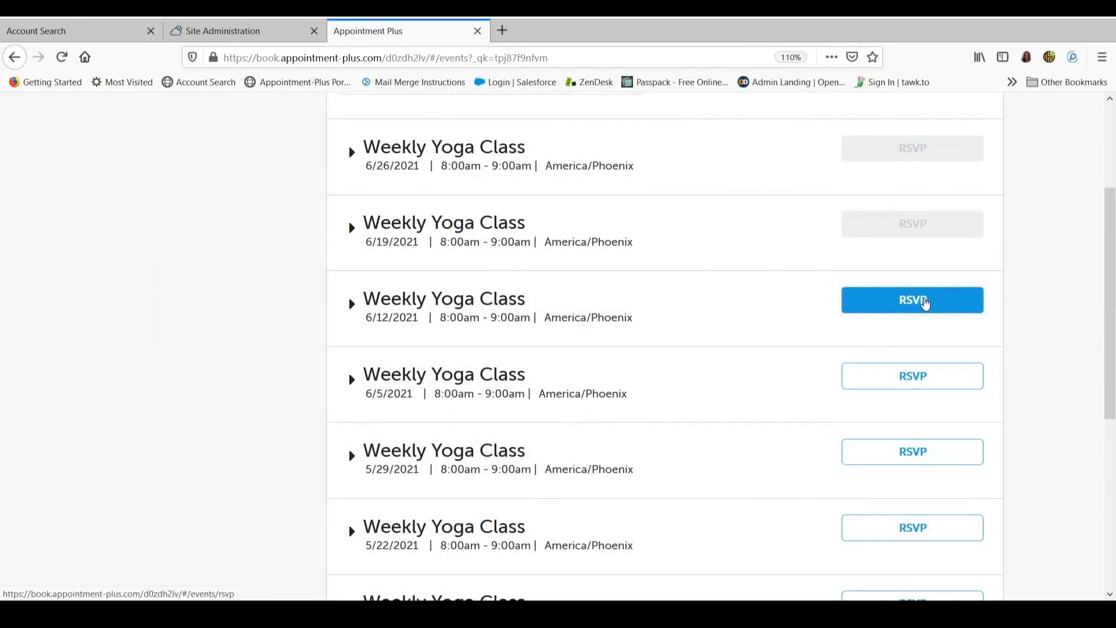
left_click(925, 303)
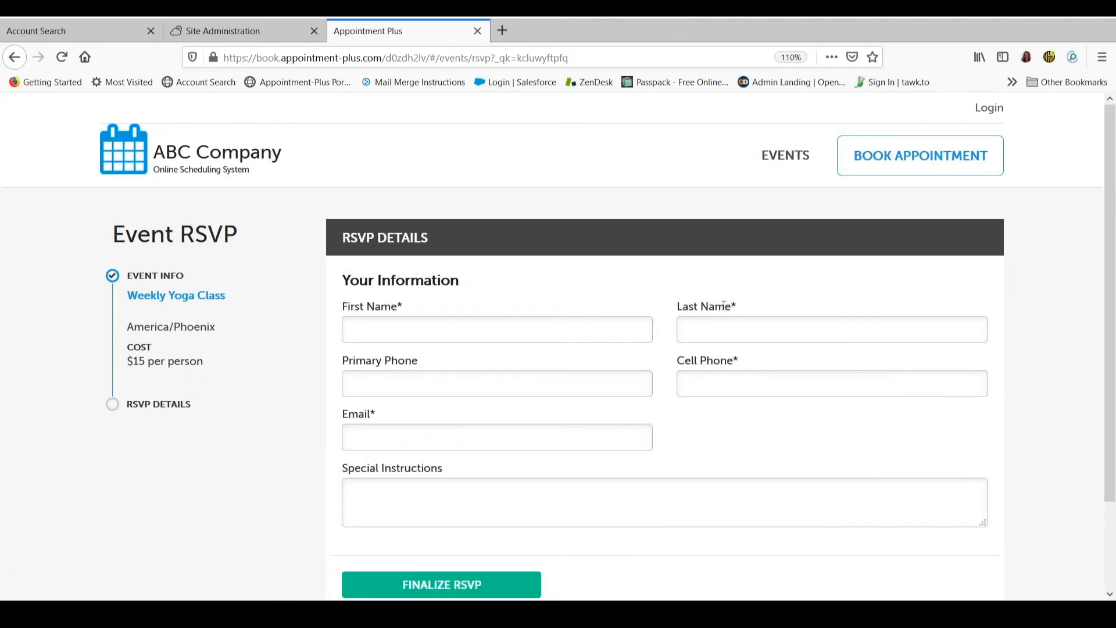
scroll(730, 430, "down", 3)
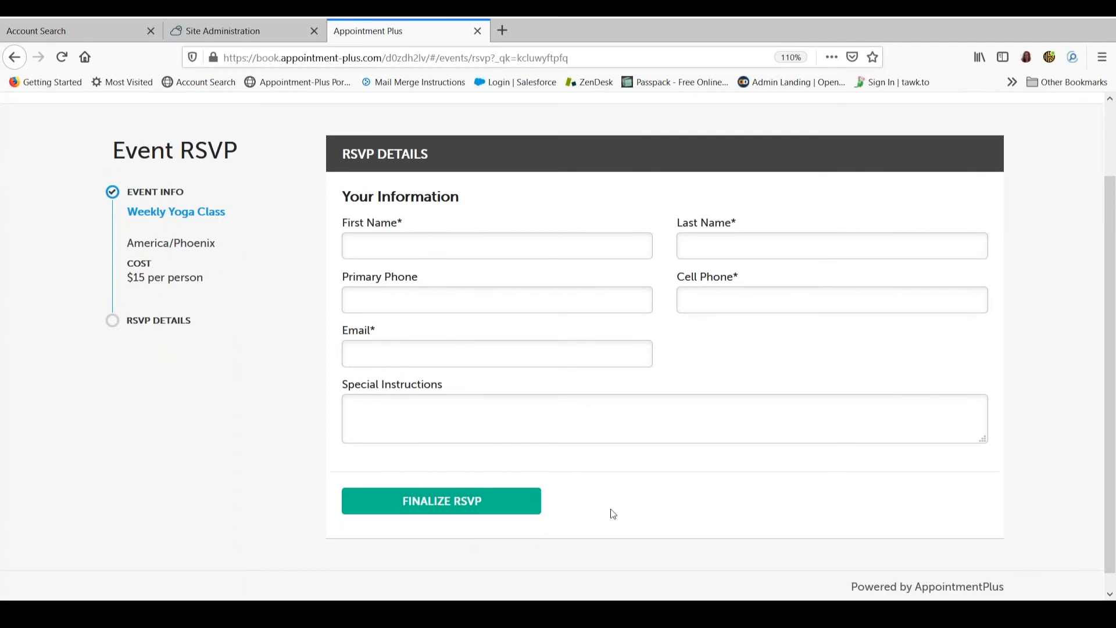
Return to Site Administration, set the location's customer view to Default Customer View in the location information, and save the update
left_click(229, 31)
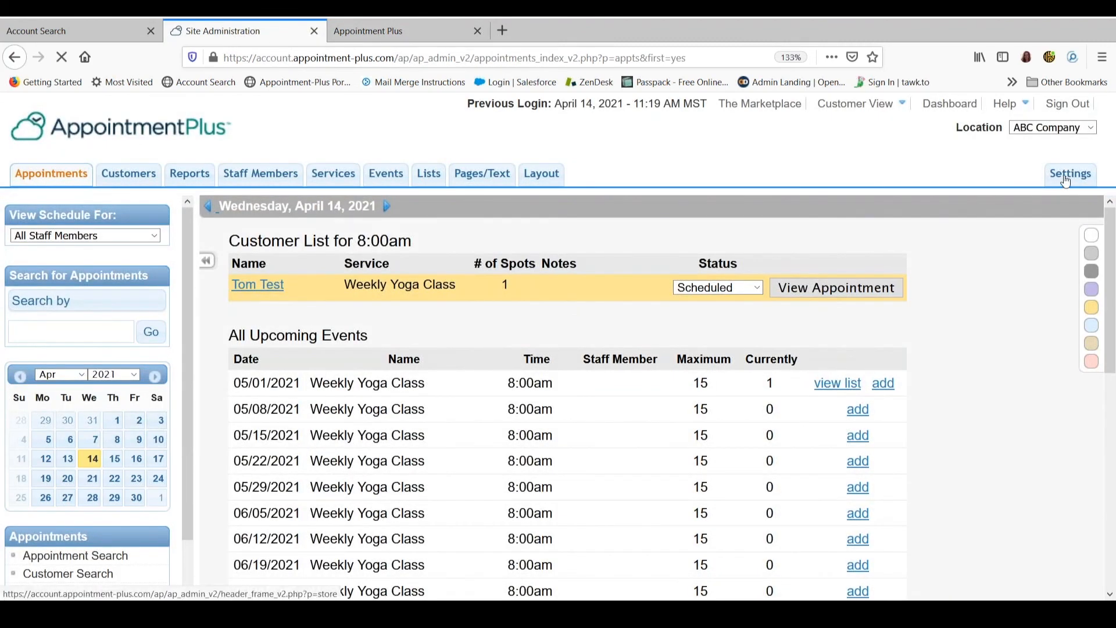
left_click(1065, 180)
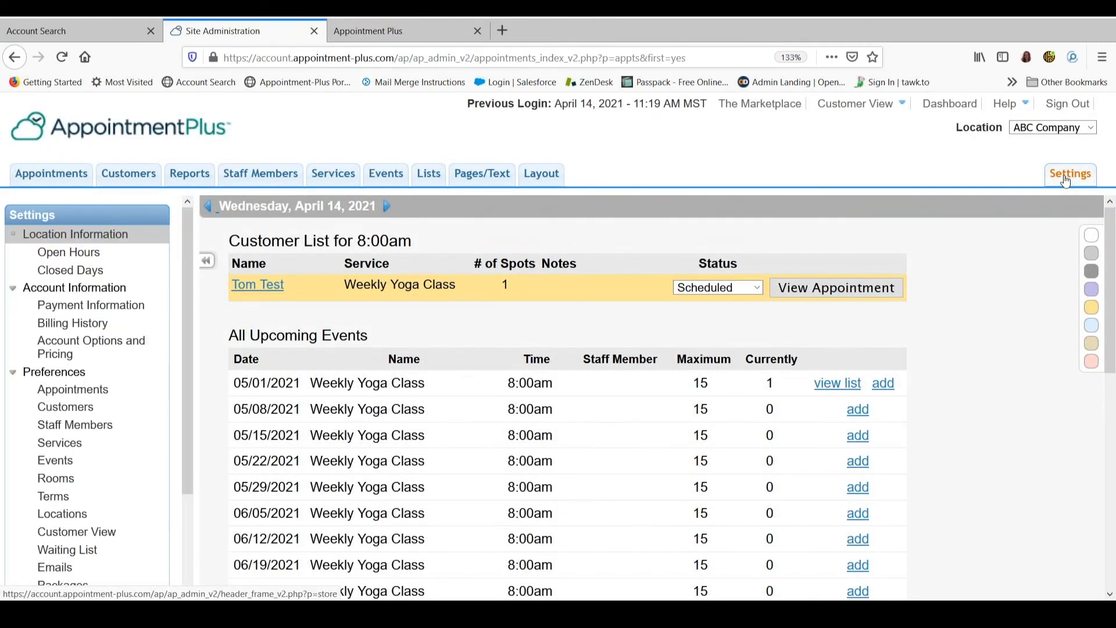
scroll(749, 459, "down", 3)
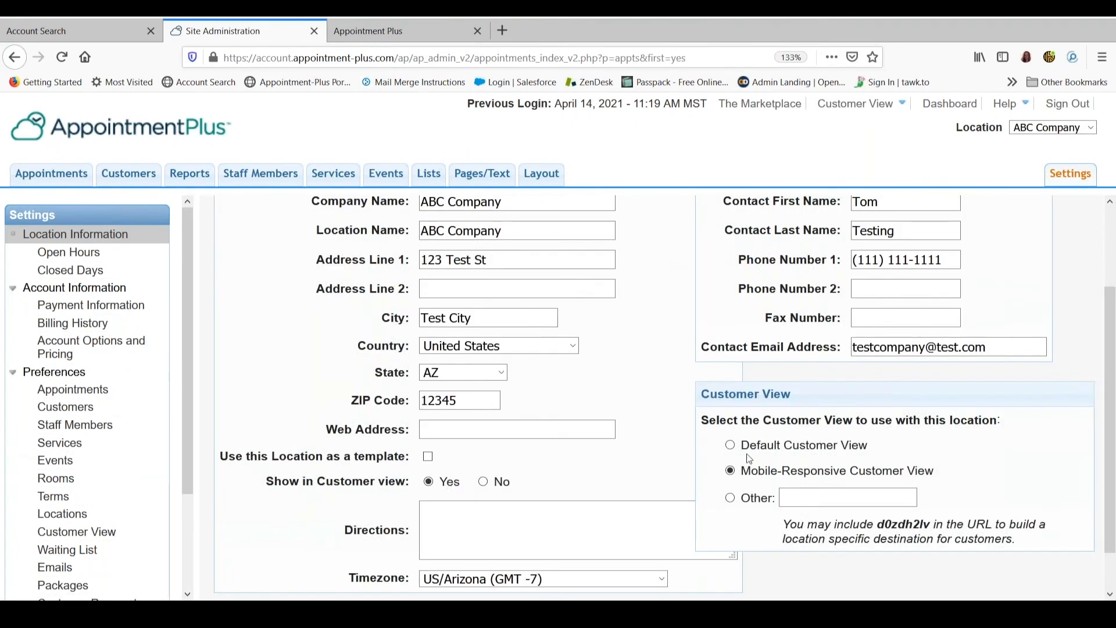
left_click(732, 446)
scroll(663, 457, "down", 1)
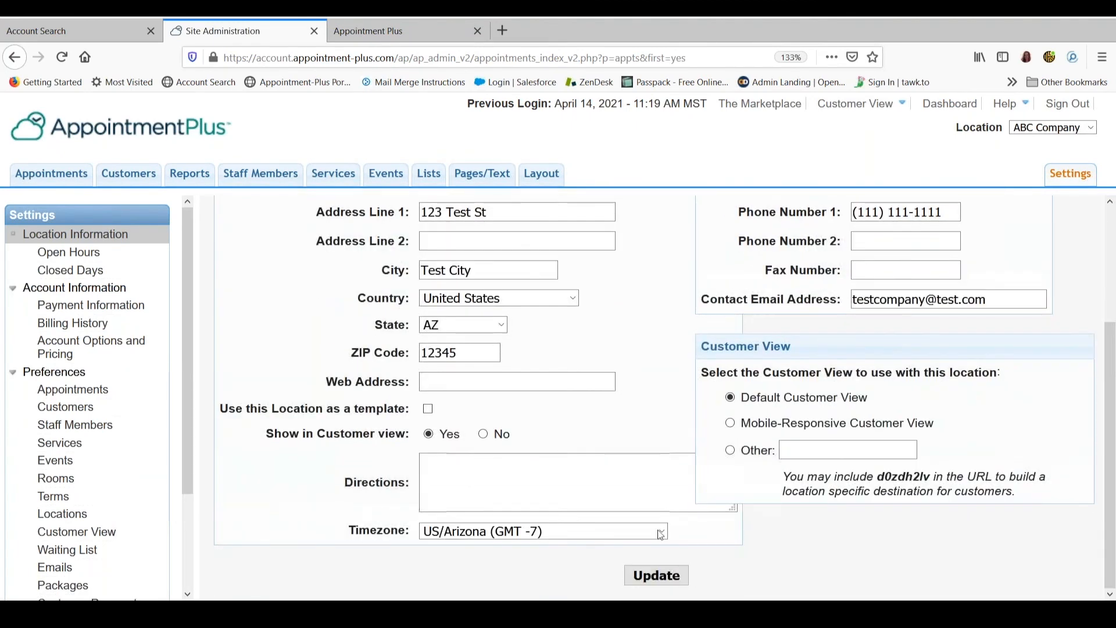
left_click(653, 581)
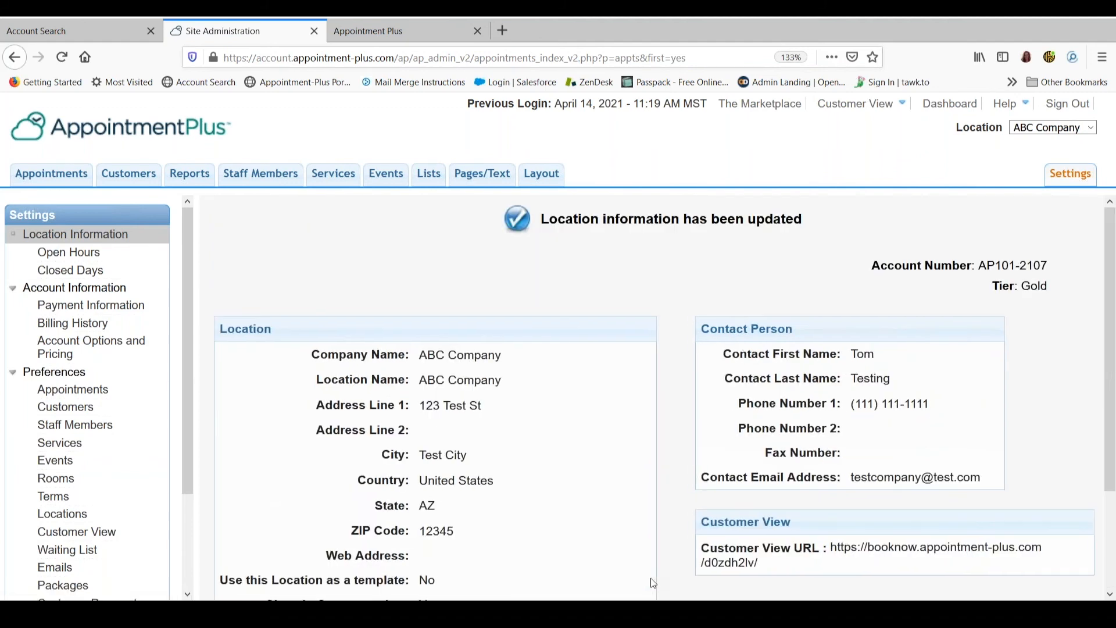
Open the live customer view from its preview page and display the registration dates for the Weekly Yoga Class event
mouse_move(872, 108)
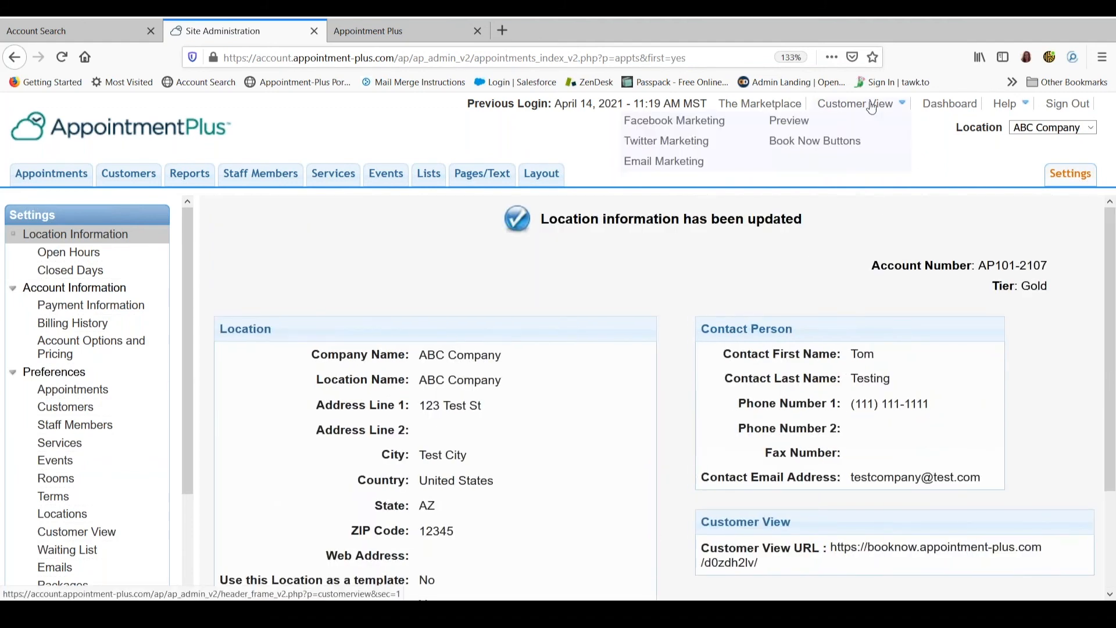
left_click(788, 120)
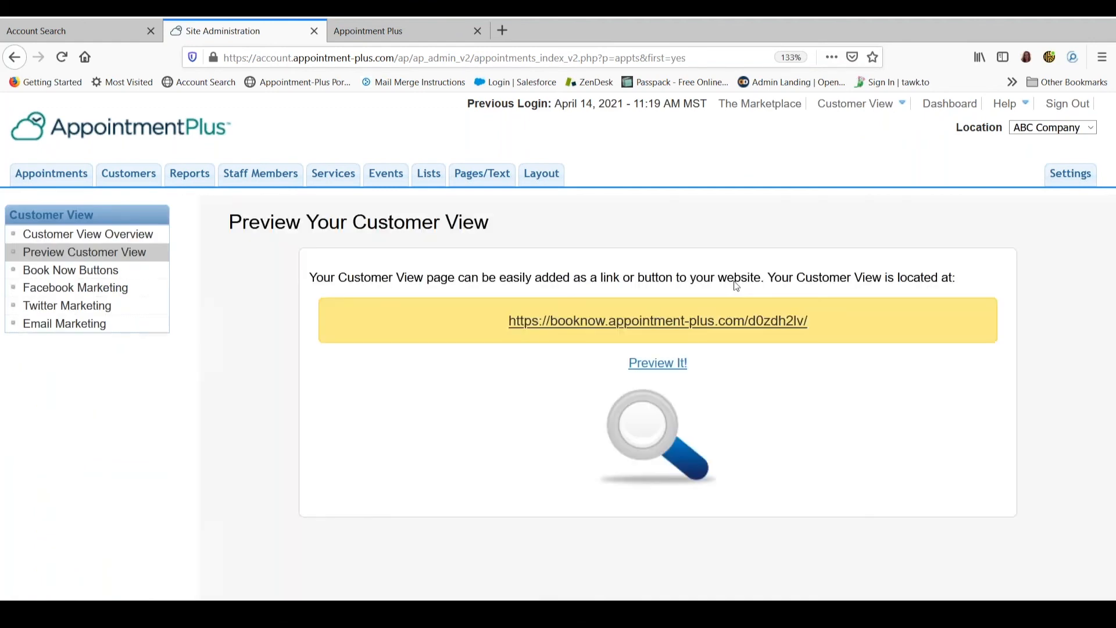
left_click(725, 330)
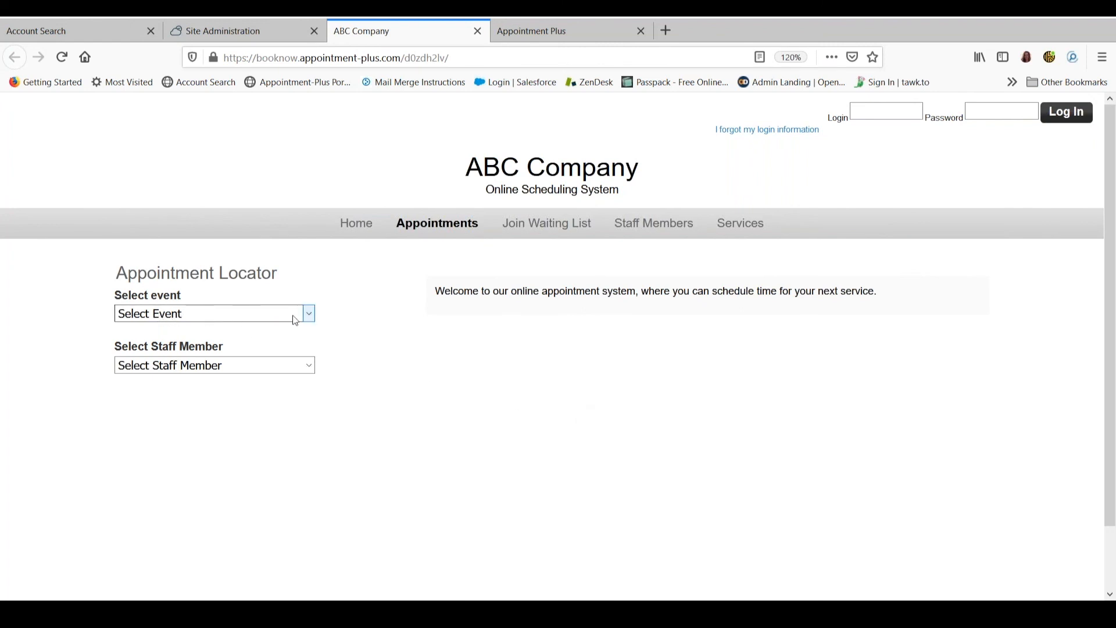
left_click(311, 318)
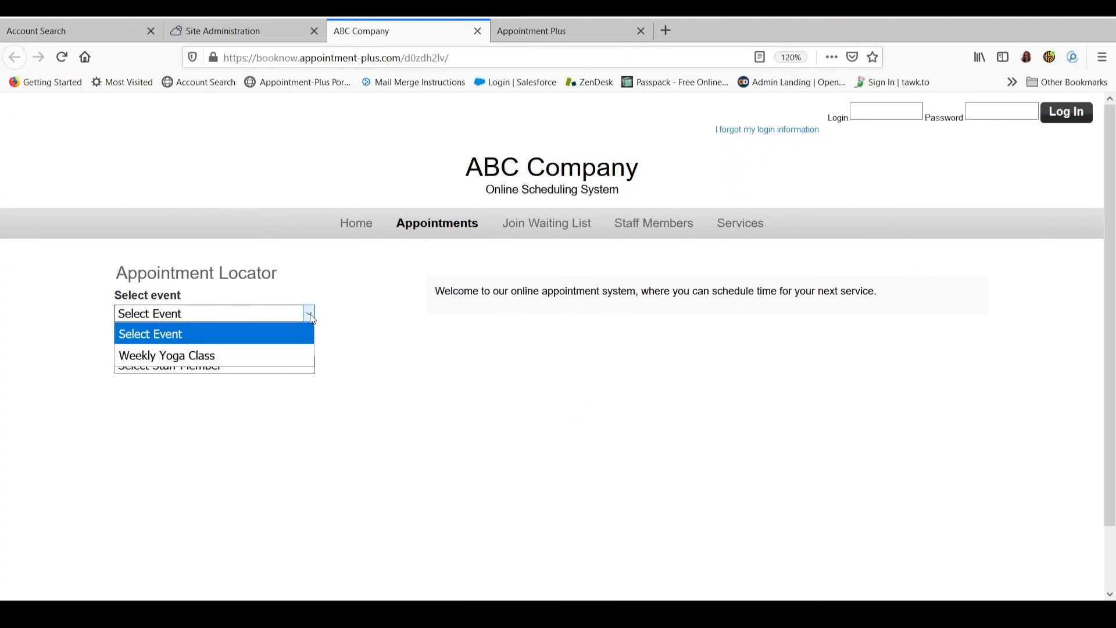
left_click(203, 359)
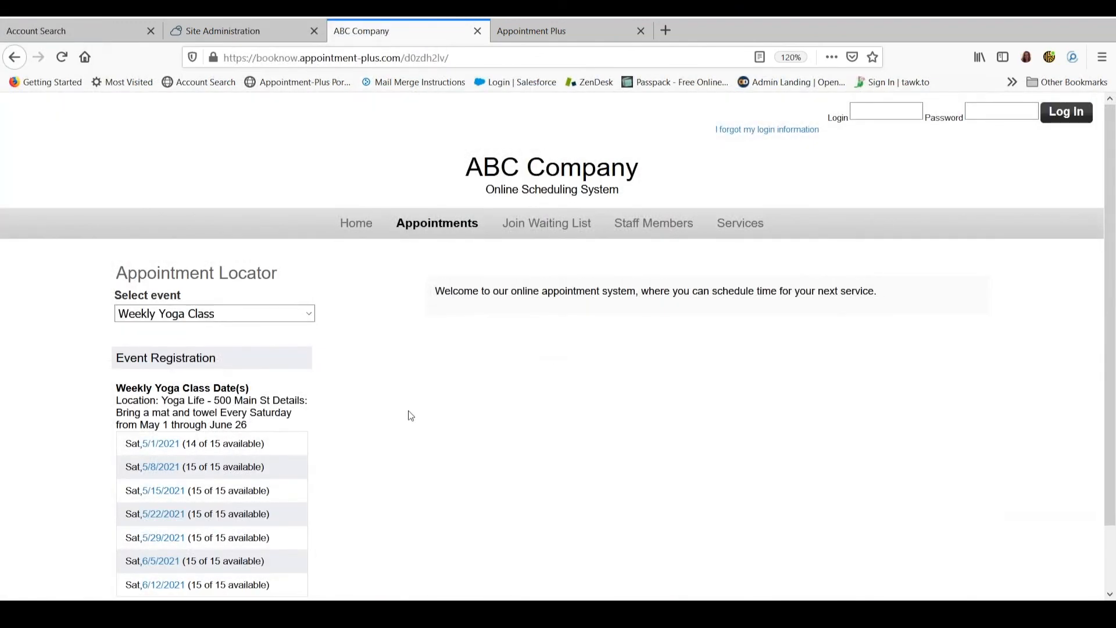
scroll(409, 415, "down", 2)
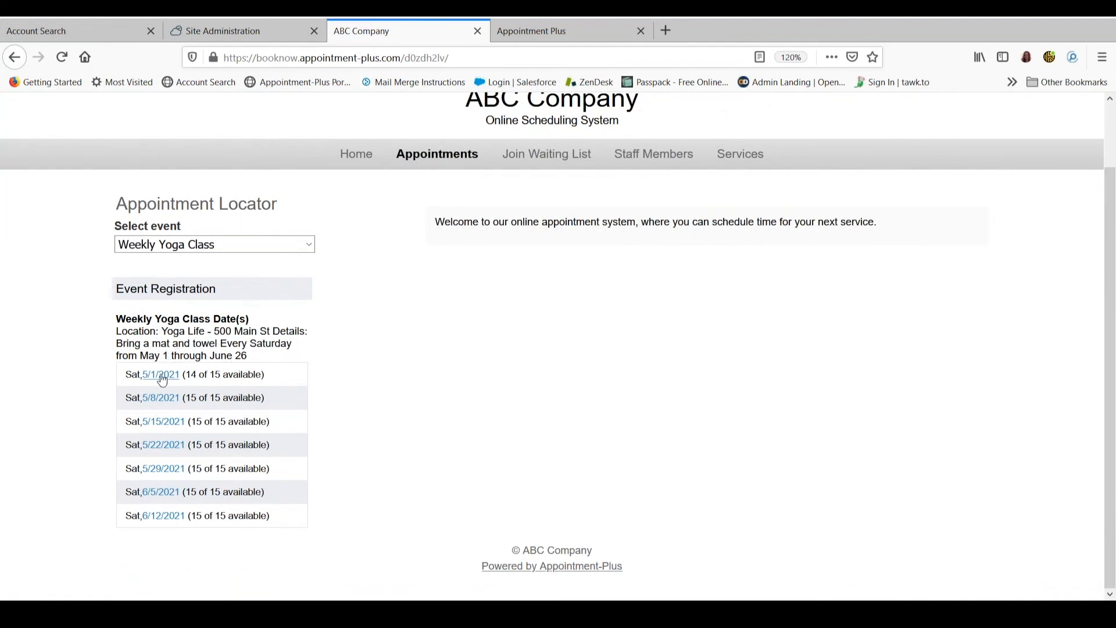
Open the registration for the 5/8/2021 Weekly Yoga Class as a new user and review the form's fields
left_click(158, 400)
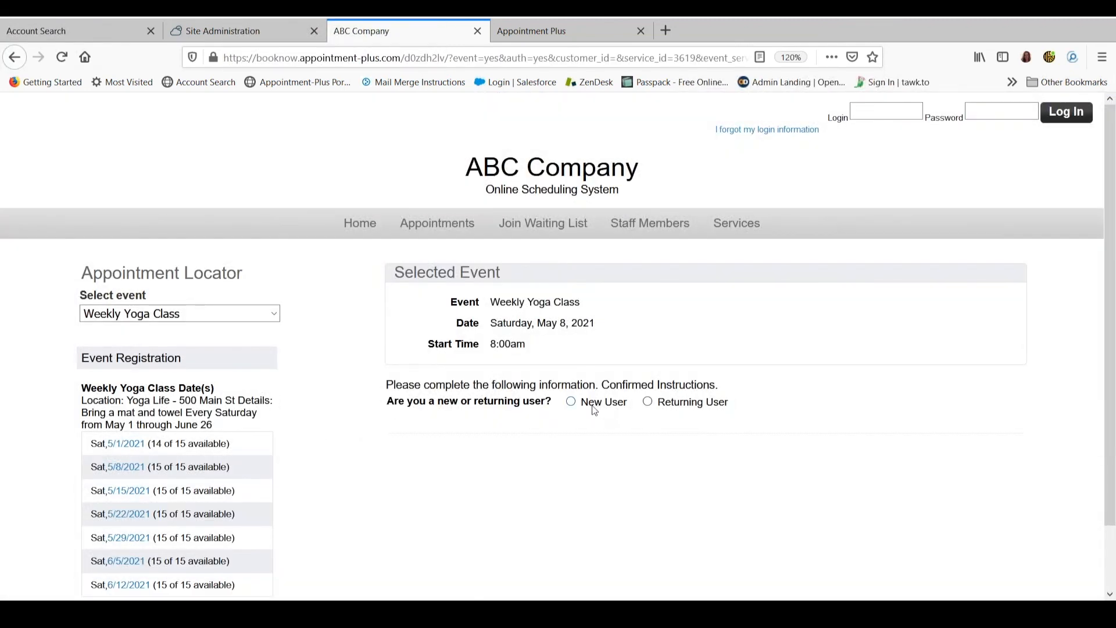
left_click(571, 401)
scroll(803, 376, "down", 3)
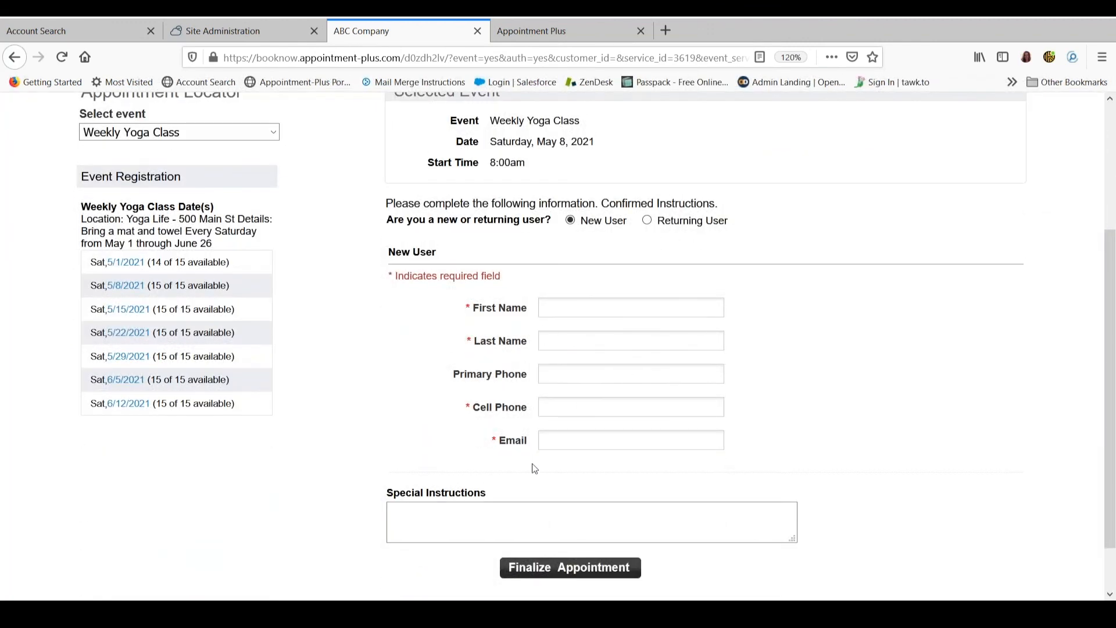
scroll(710, 442, "down", 2)
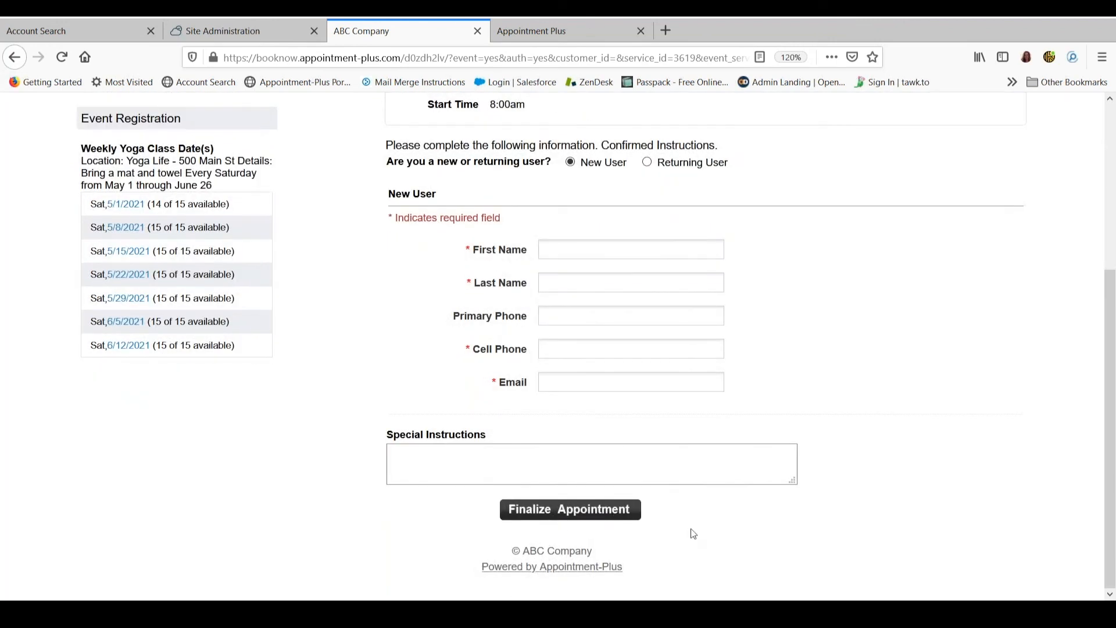
Switch back to Site Administration and open the appointments schedule
left_click(239, 30)
left_click(53, 174)
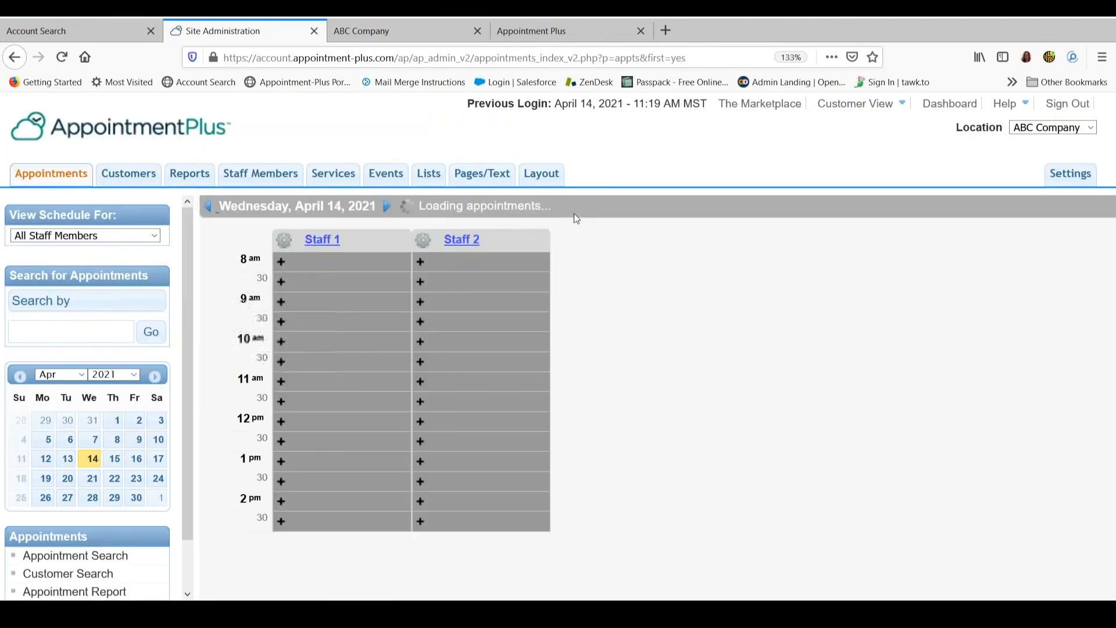